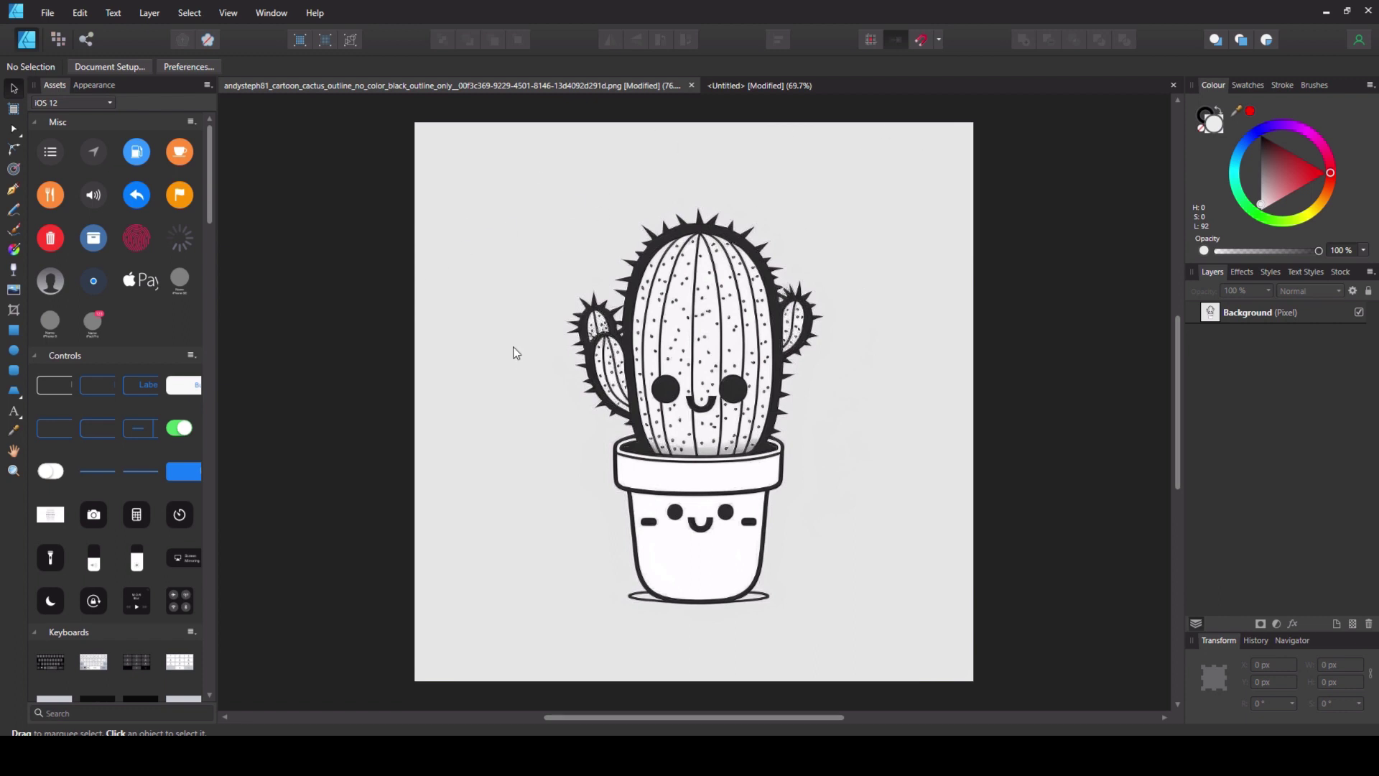
Paste the cactus onto the Untitled page, enlarge it to about 213 mm, then go back to the original image.
key(ctrl+Tab)
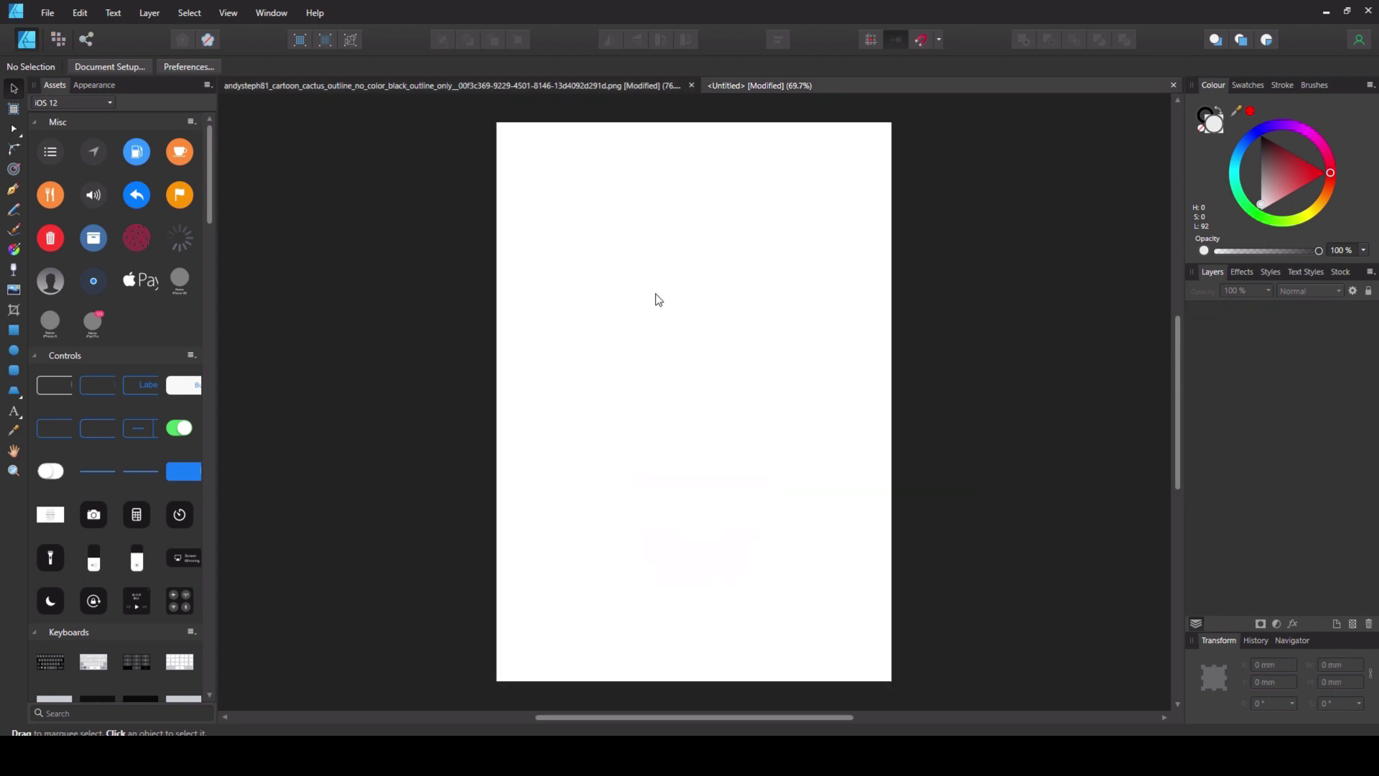
key(ctrl+v)
click(1067, 281)
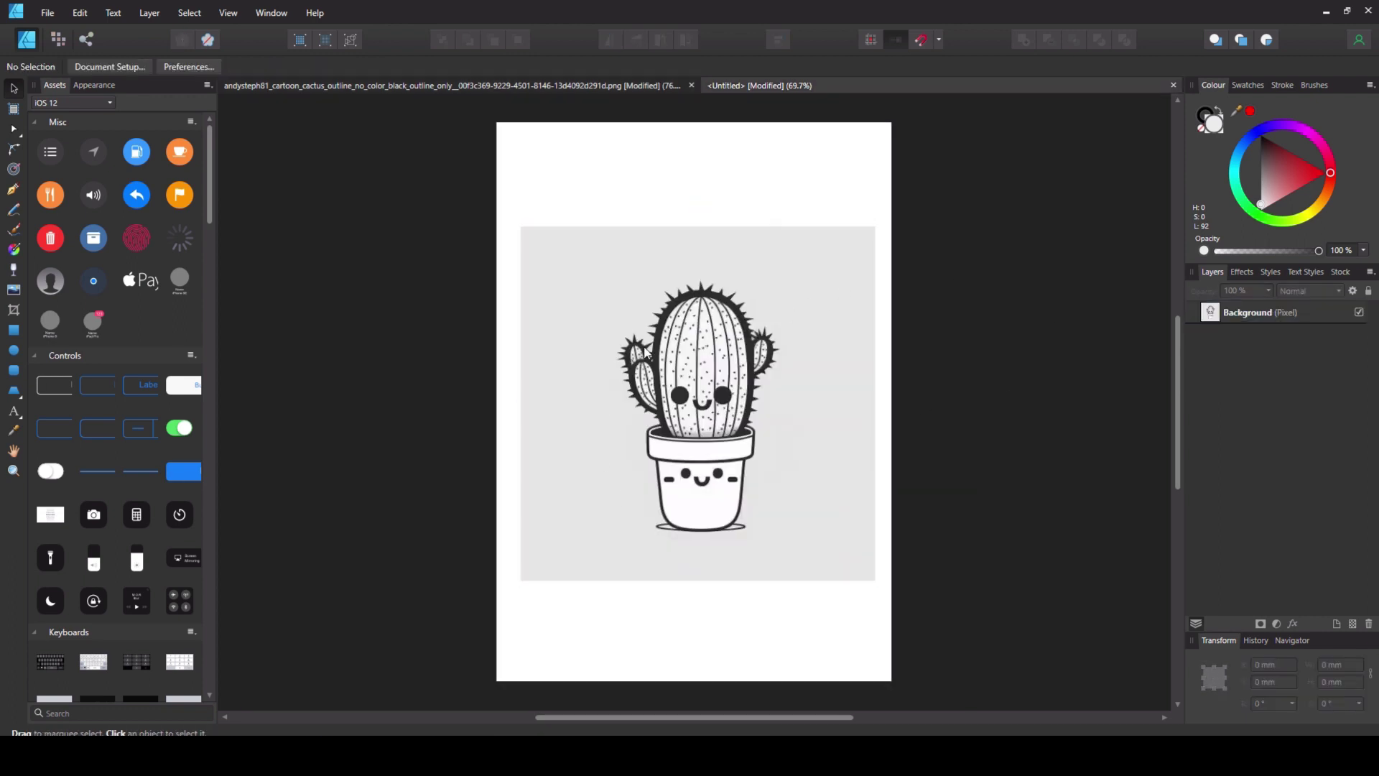
click(662, 307)
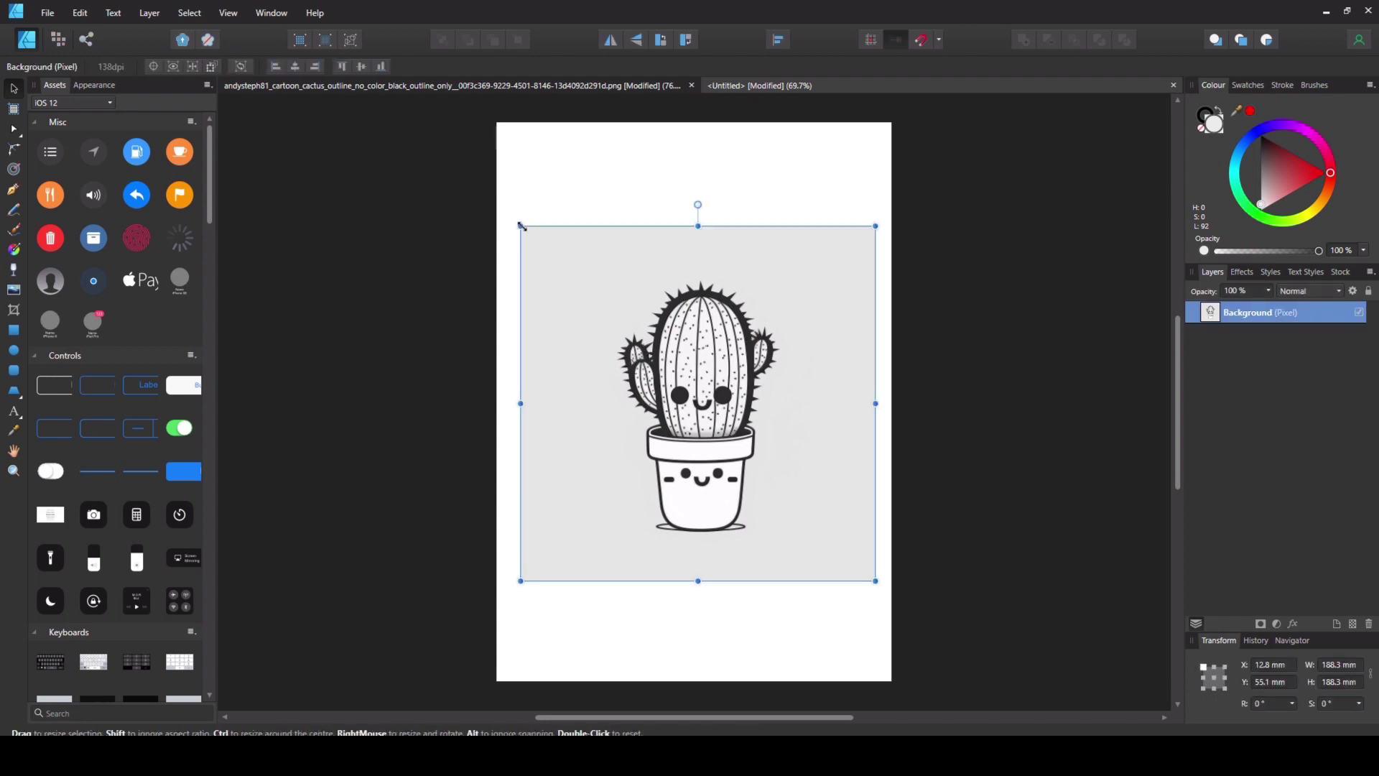
drag(521, 226, 475, 180)
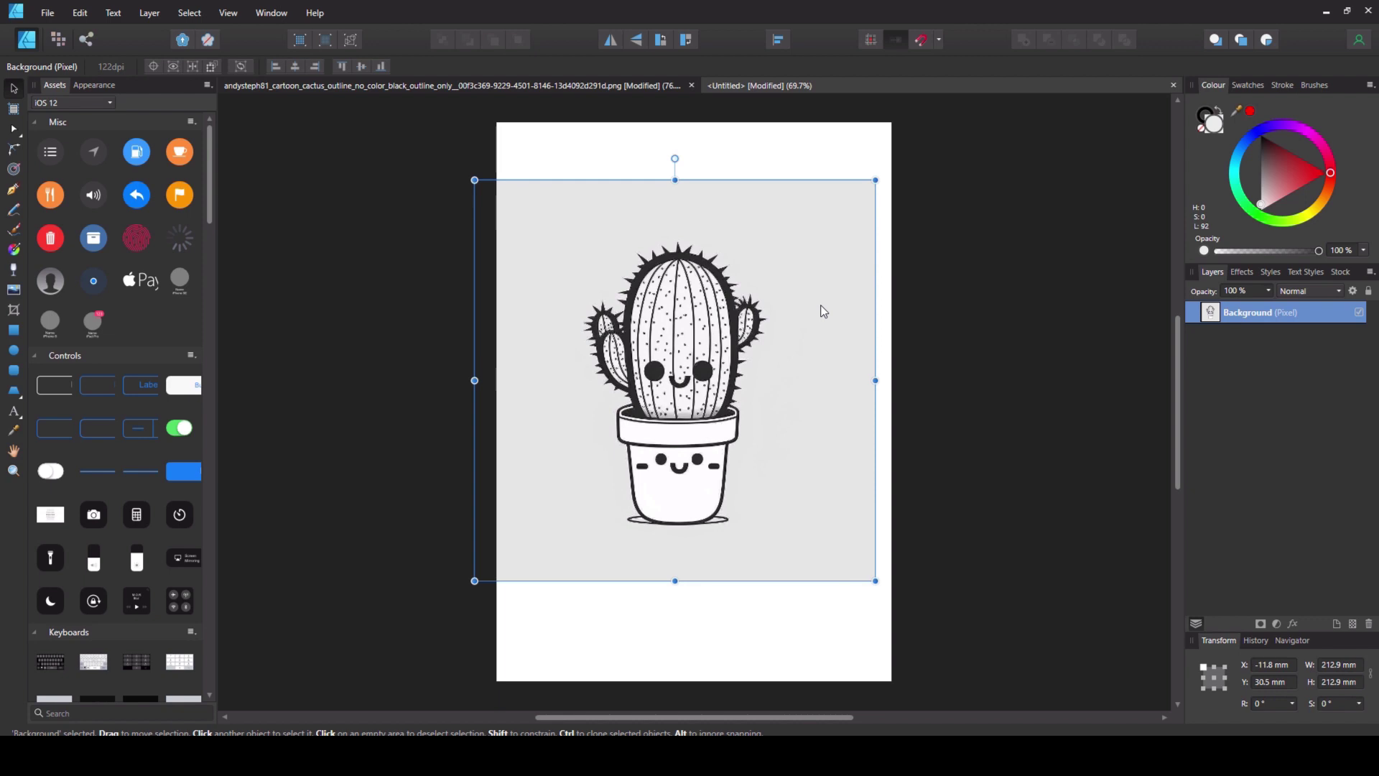
key(ctrl+Tab)
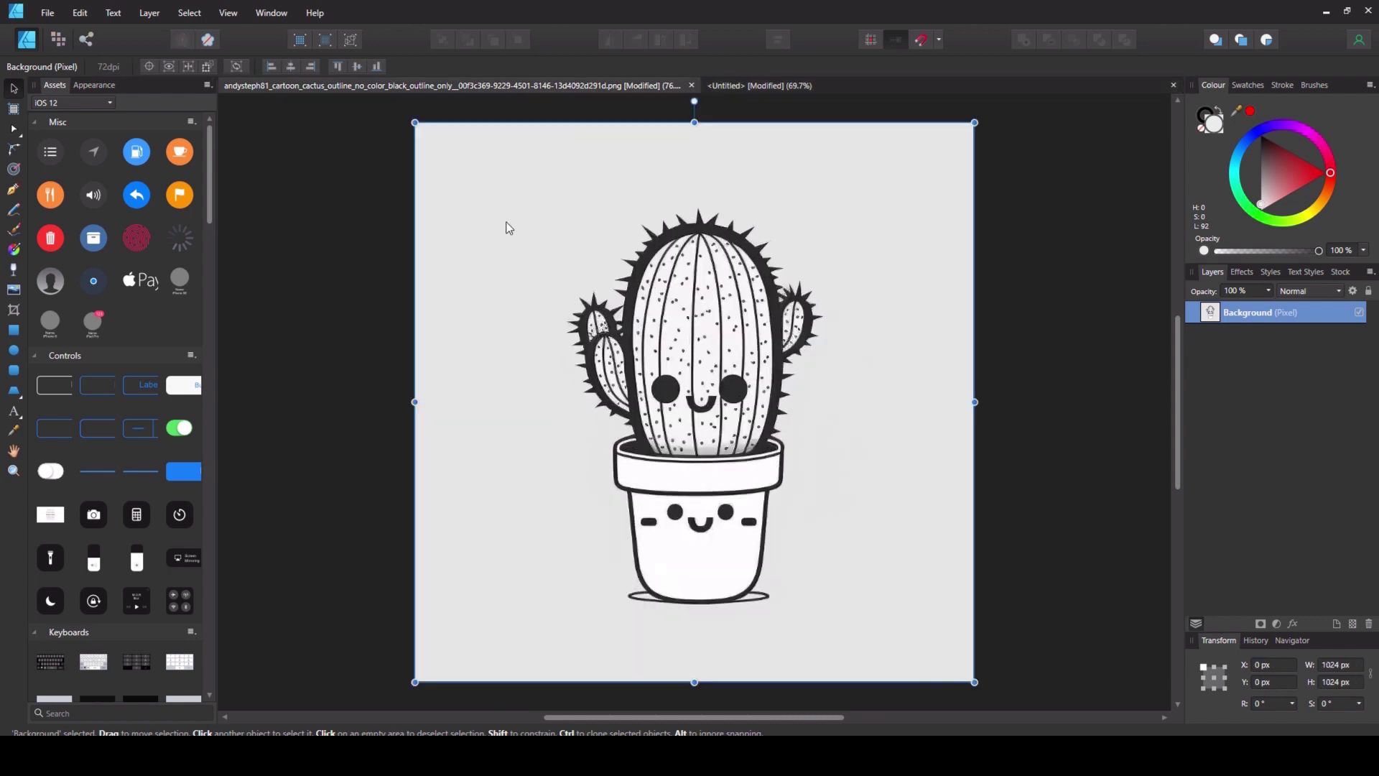
click(351, 269)
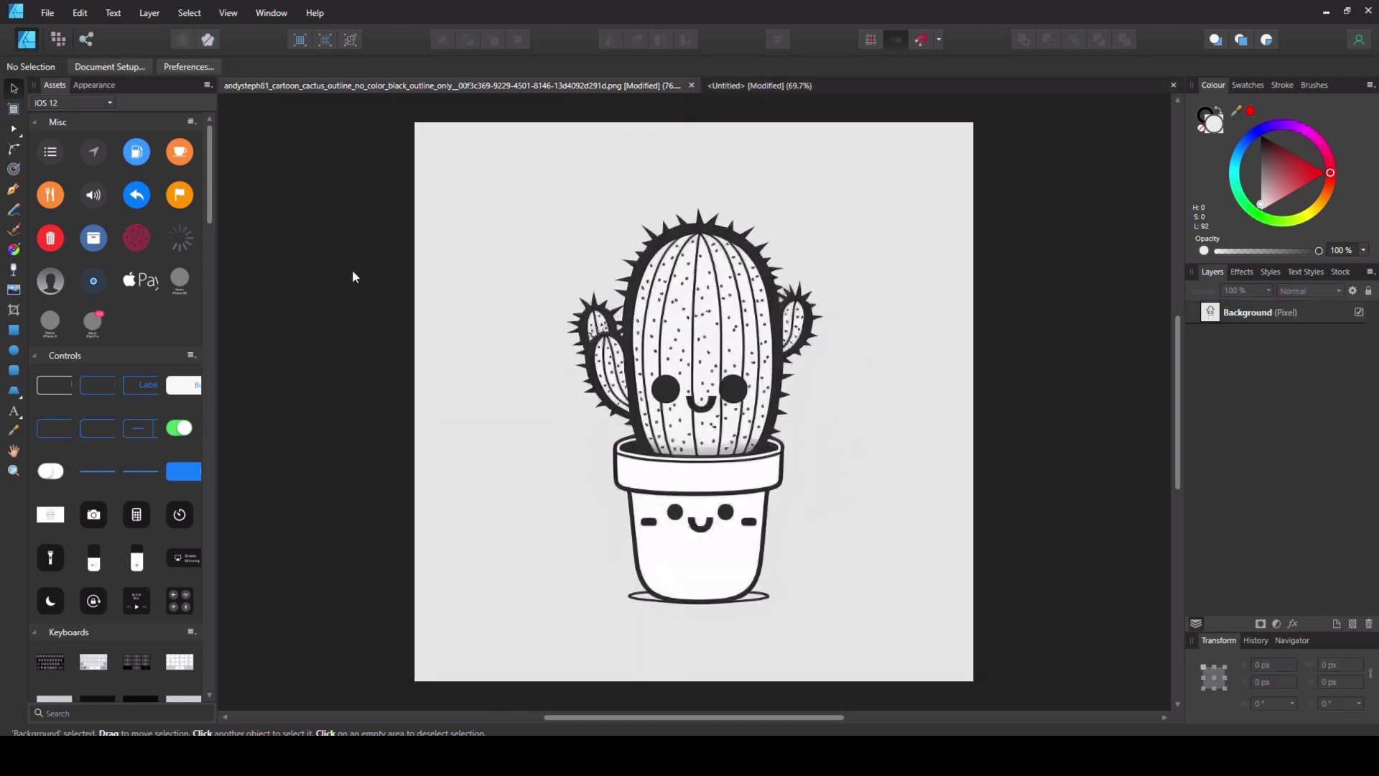
Pick the Selection Brush in the Pixel Persona, widen it to about 135 px, then shrink it to 51 px.
click(58, 41)
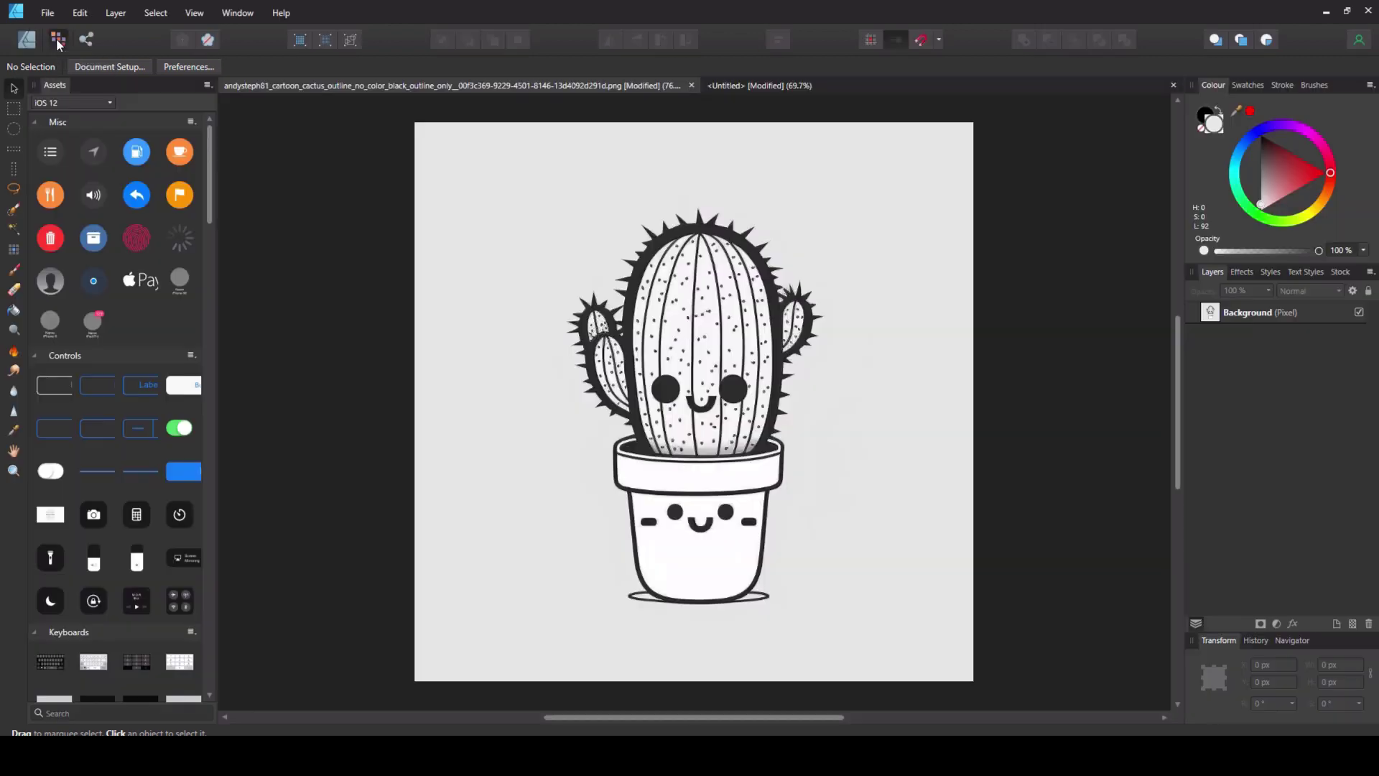
click(14, 210)
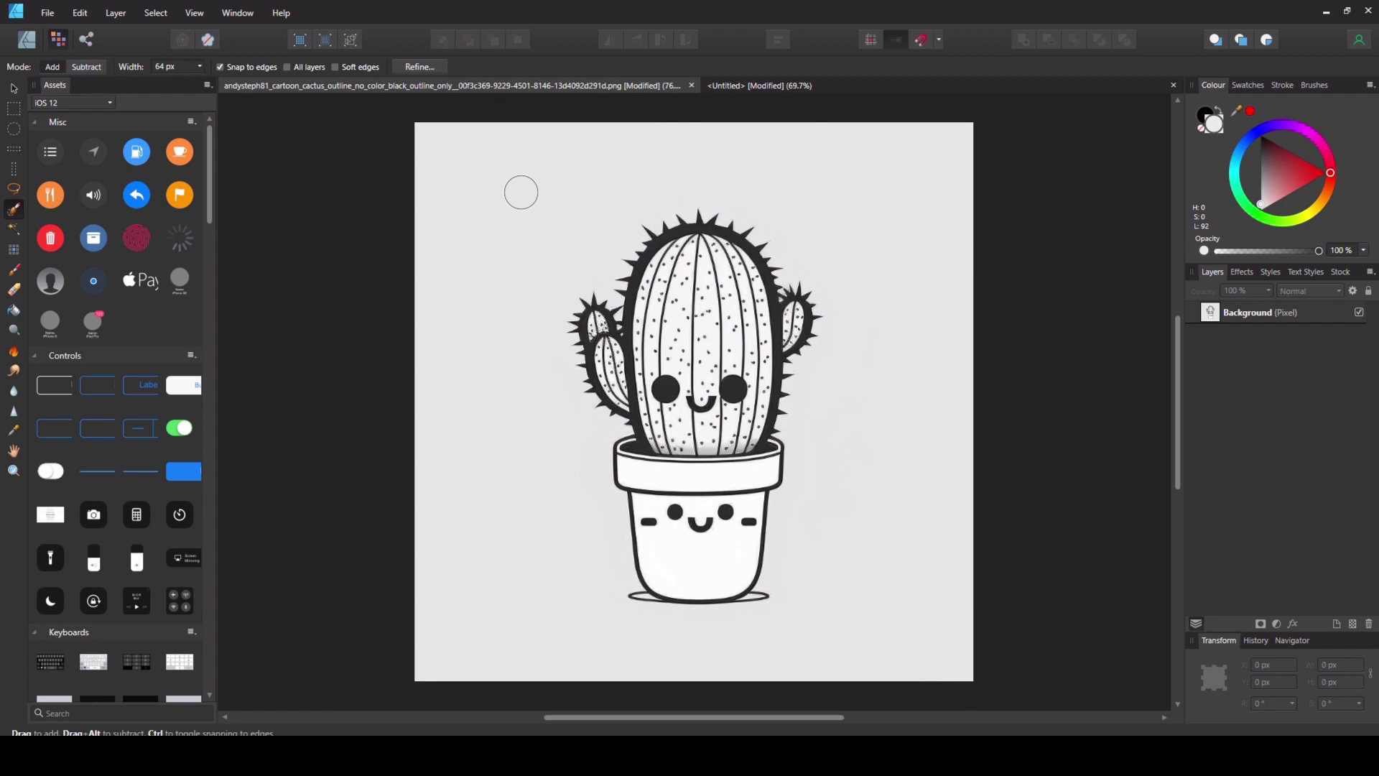
drag(520, 192, 519, 193)
drag(497, 190, 497, 189)
drag(424, 165, 455, 148)
key(bracketleft)
key(bracketleft)
key(bracketleft)
key(bracketleft)
key(bracketleft)
key(bracketleft)
key(bracketleft)
key(bracketleft)
key(bracketleft)
Paint a selection over the grey background right of the pot, around the cactus top, and down its left side.
ctrl+scroll(807, 589, up, 5)
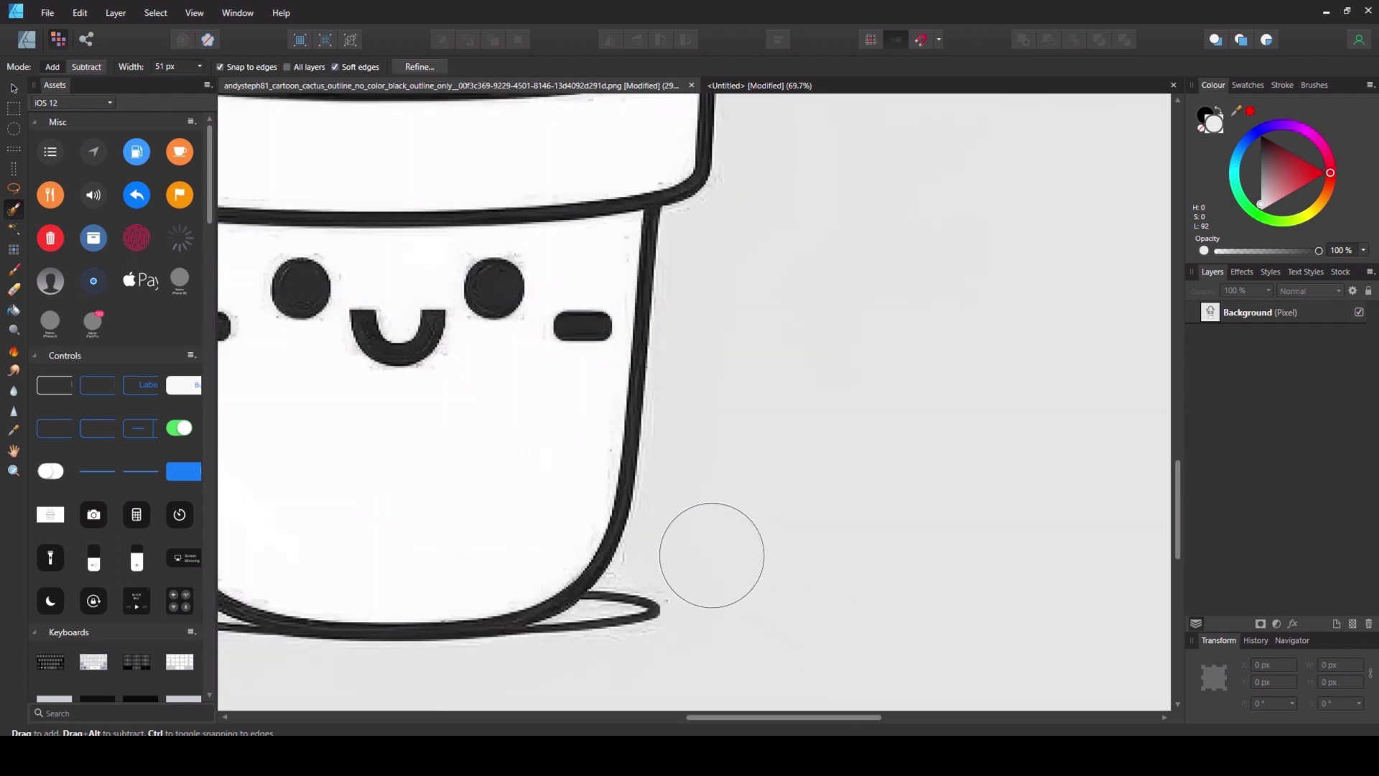
mouse_move(711, 554)
mouse_down()
mouse_move(754, 467)
mouse_move(785, 274)
mouse_move(838, 215)
mouse_move(859, 148)
mouse_up()
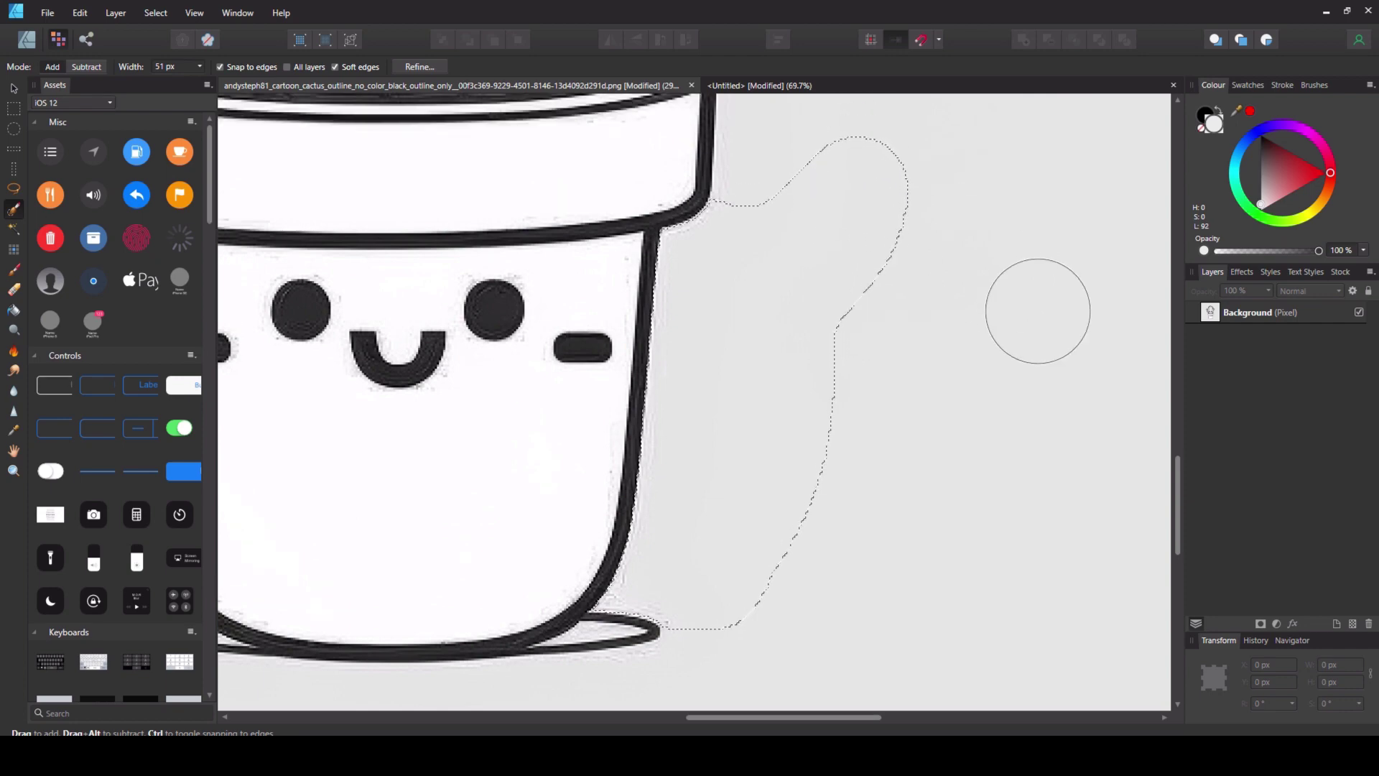
scroll(1038, 310, up, 8)
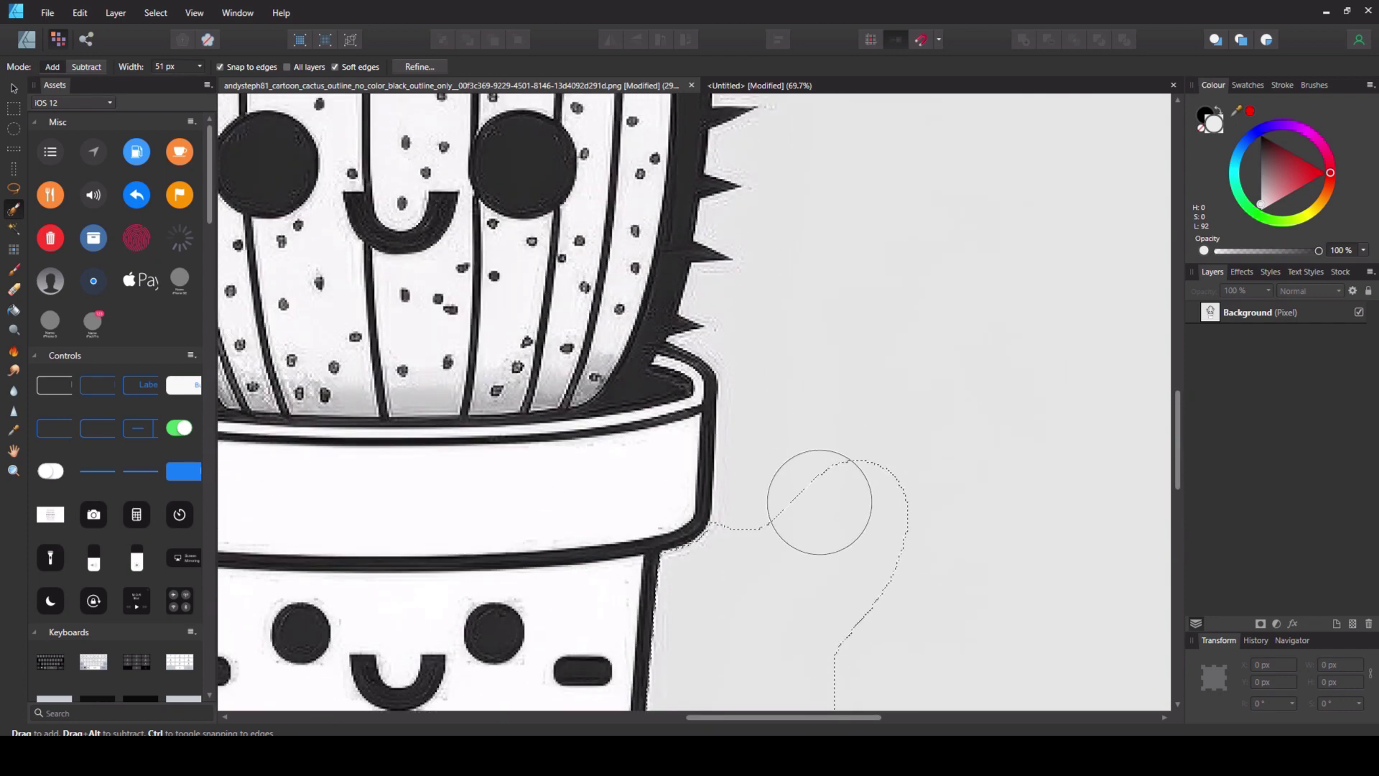
mouse_move(845, 245)
mouse_down()
mouse_move(895, 123)
mouse_move(944, 217)
mouse_up()
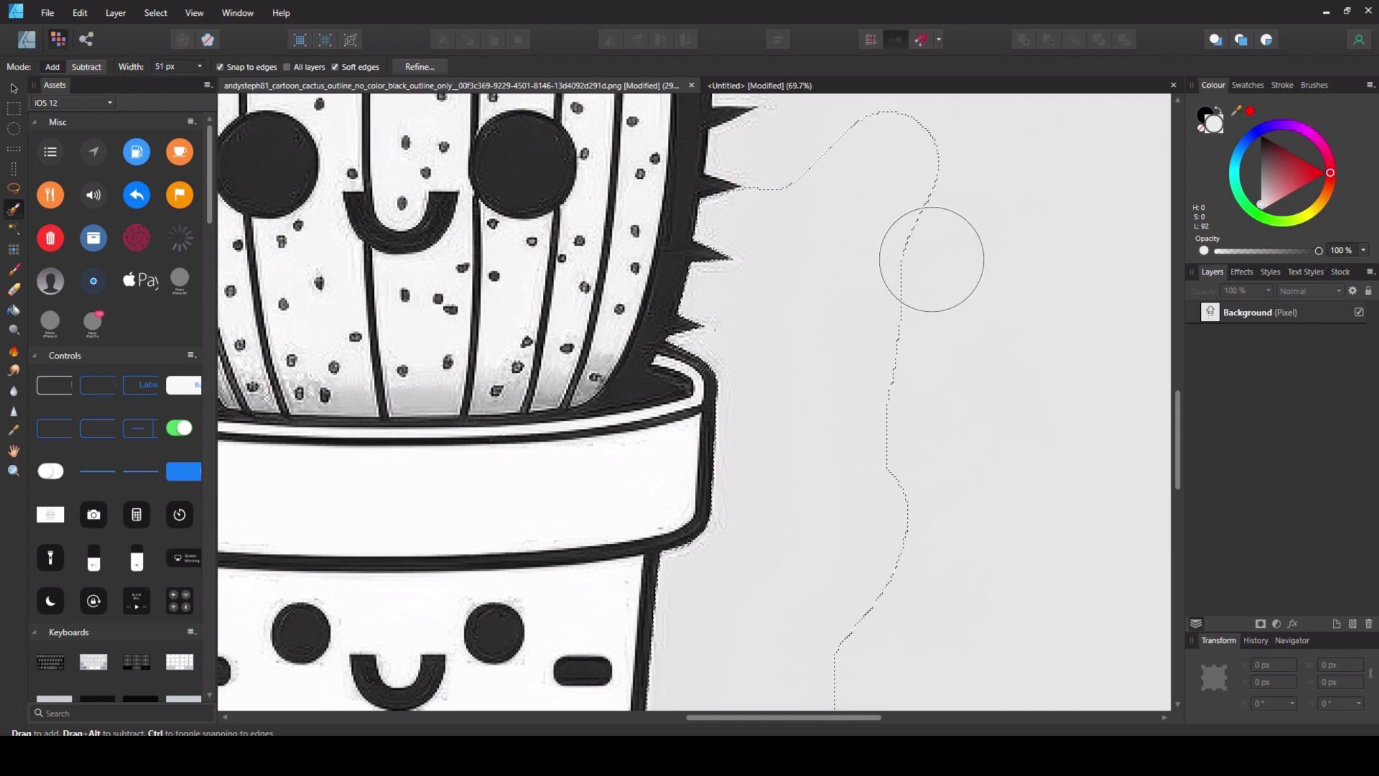
scroll(920, 283, down, 5)
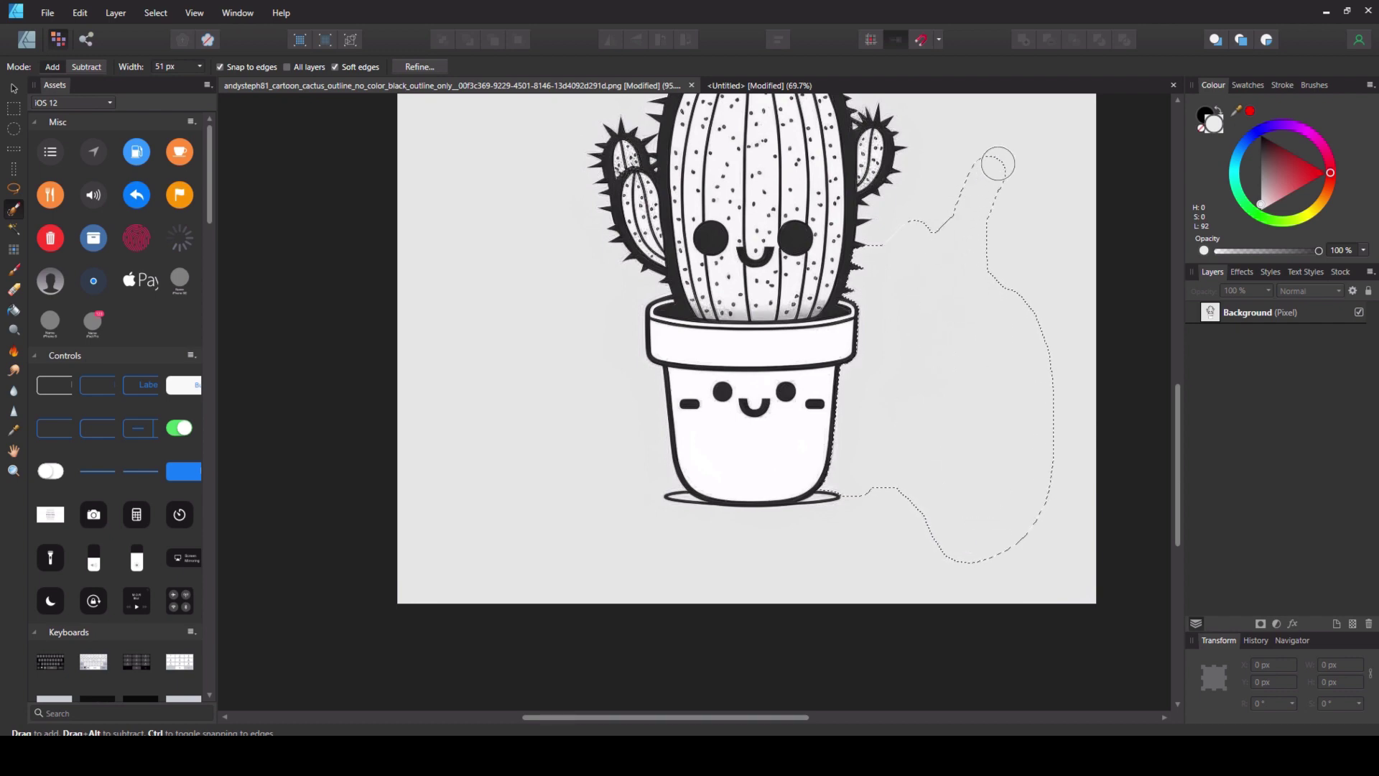
drag(997, 164, 920, 214)
scroll(943, 148, up, 5)
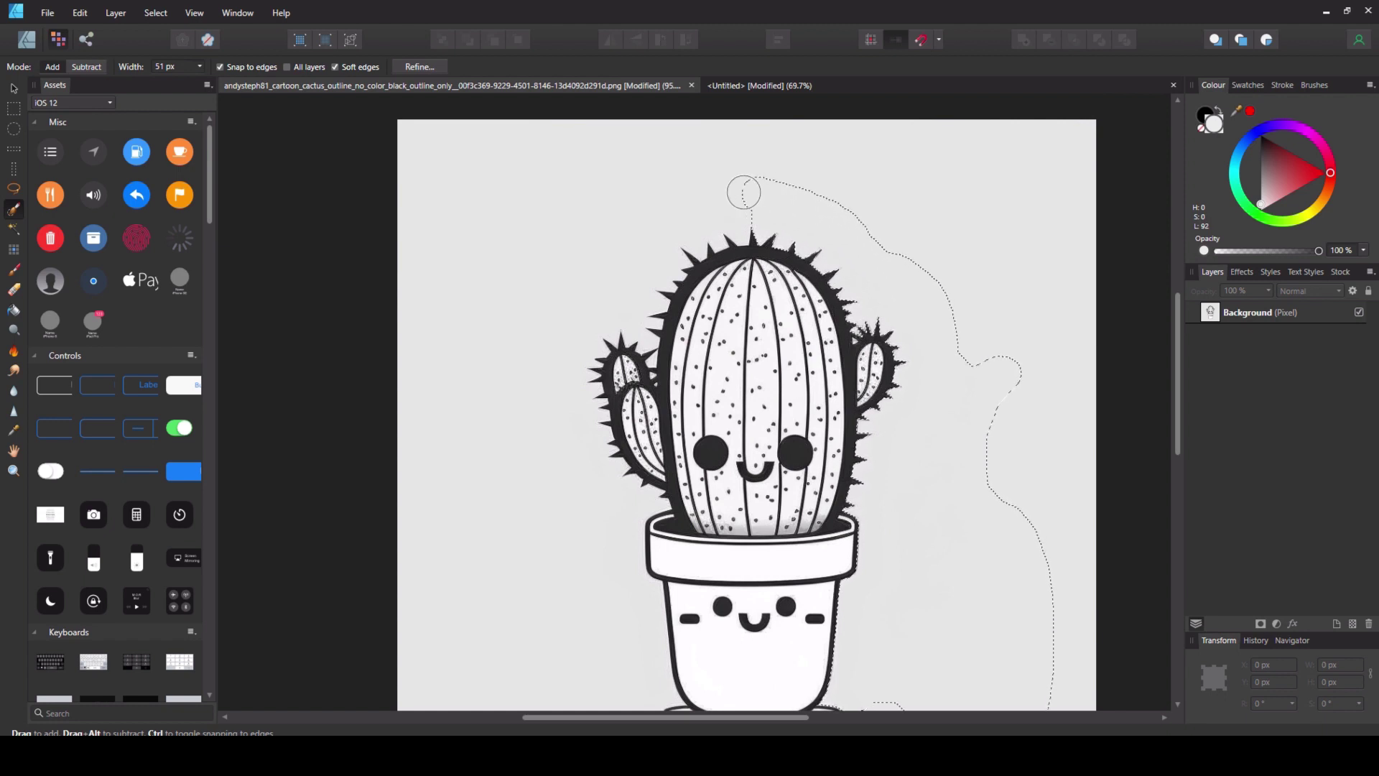
mouse_move(711, 198)
mouse_down()
mouse_move(630, 245)
mouse_move(604, 310)
mouse_move(558, 354)
mouse_move(549, 490)
mouse_move(583, 528)
mouse_move(582, 446)
mouse_move(606, 529)
mouse_up()
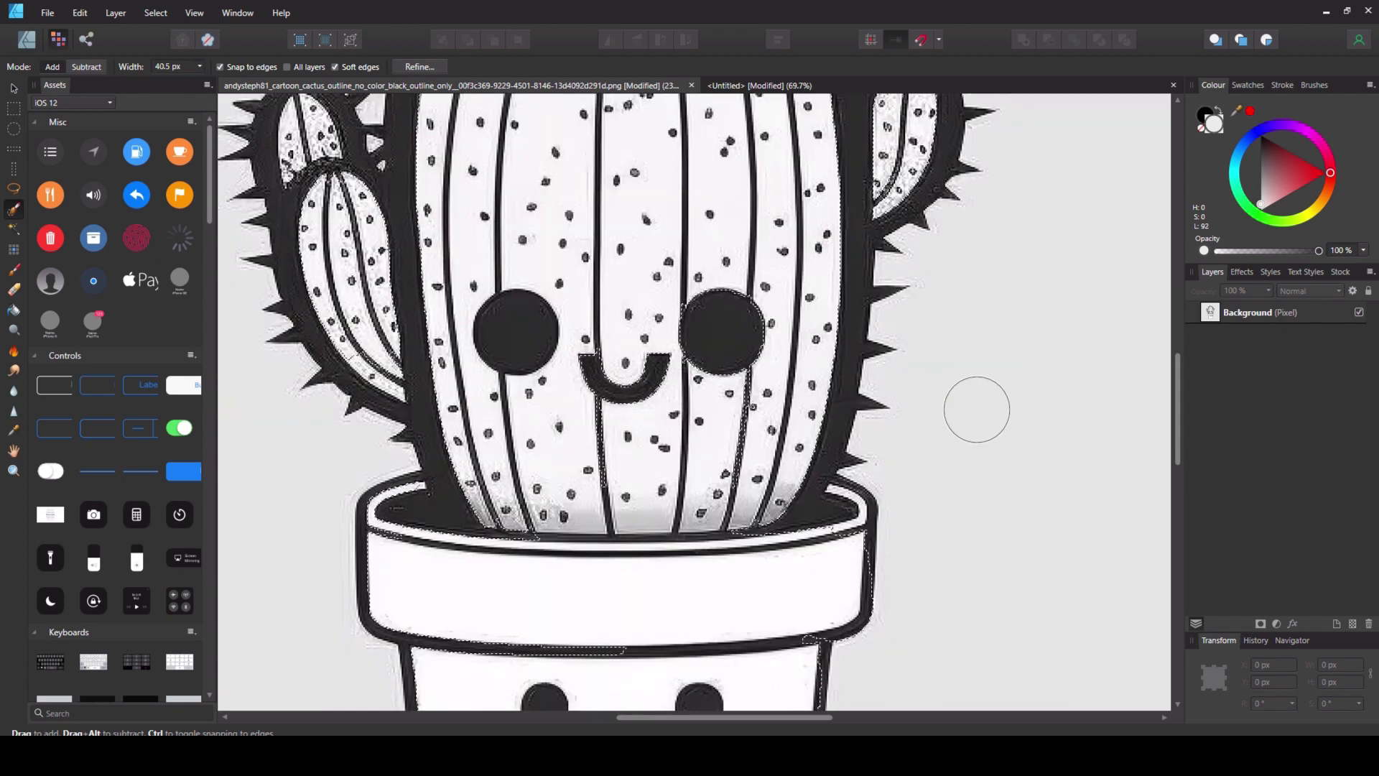
Paint the selection along the cactus's right spines and refine it at the left arm junction.
scroll(984, 399, down, 5)
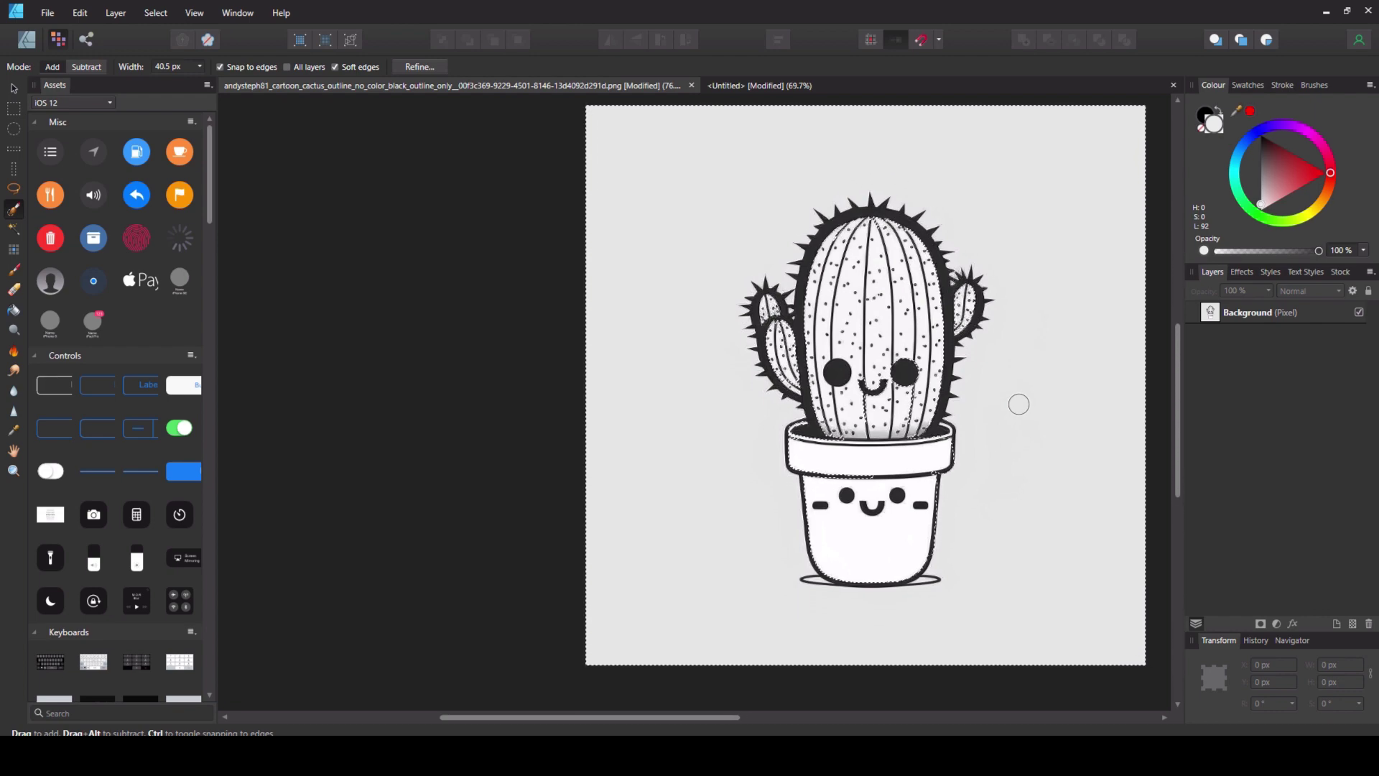
scroll(1005, 405, up, 5)
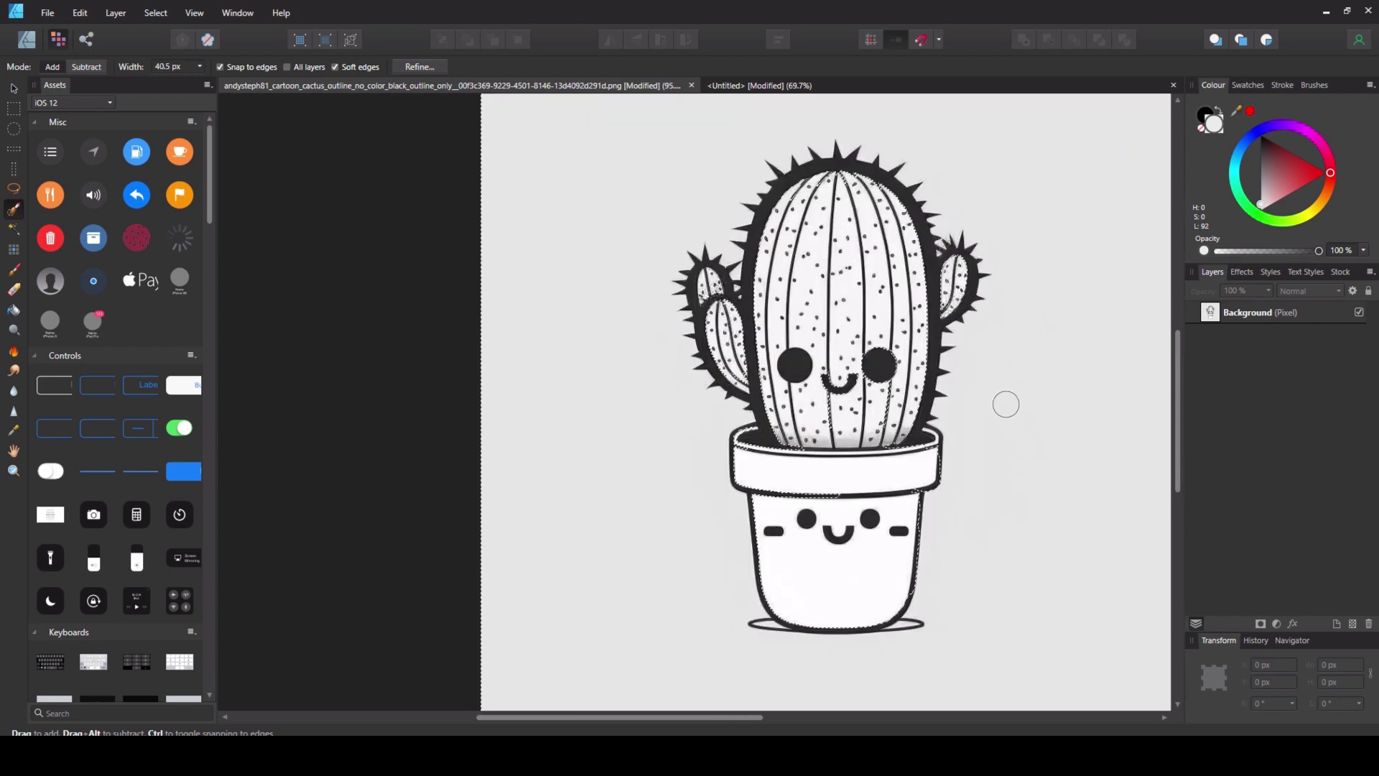
scroll(1005, 403, up, 2)
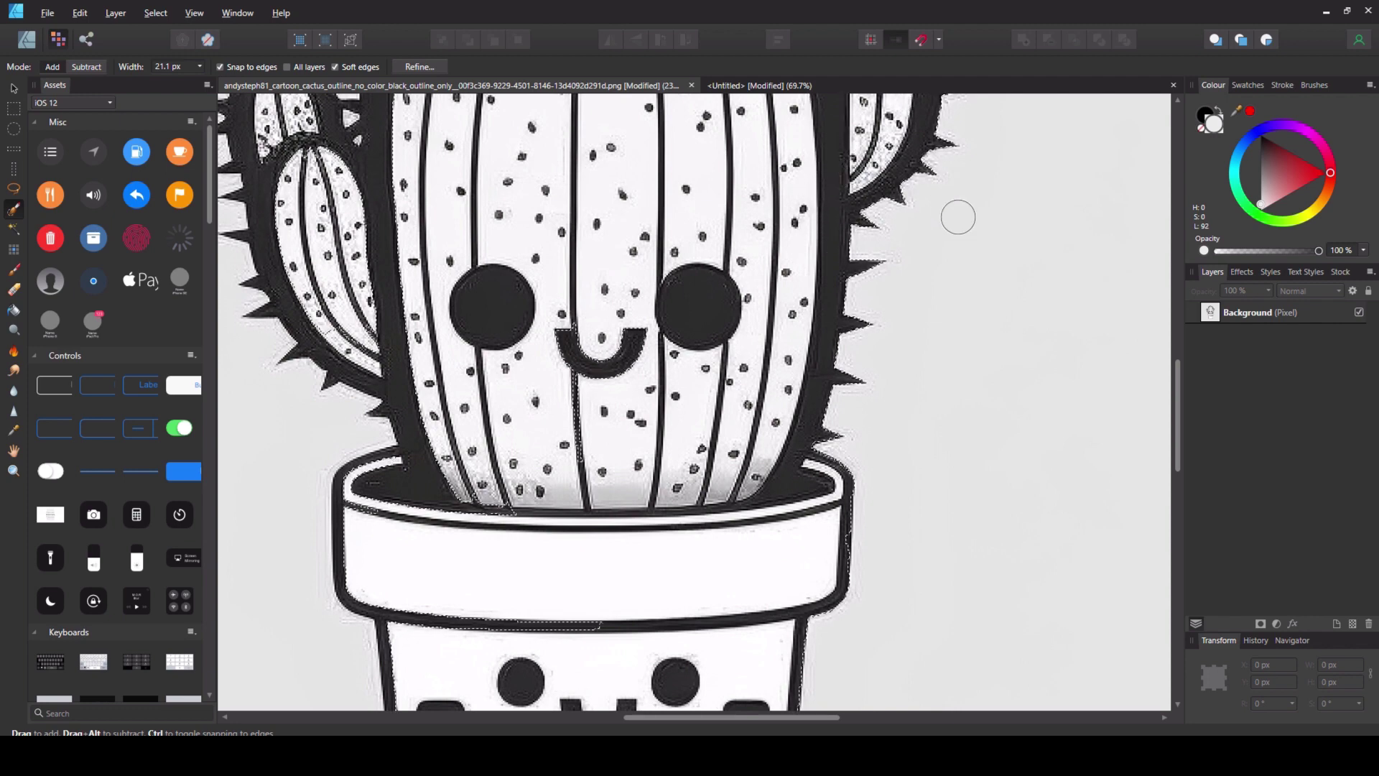
scroll(1006, 229, up, 3)
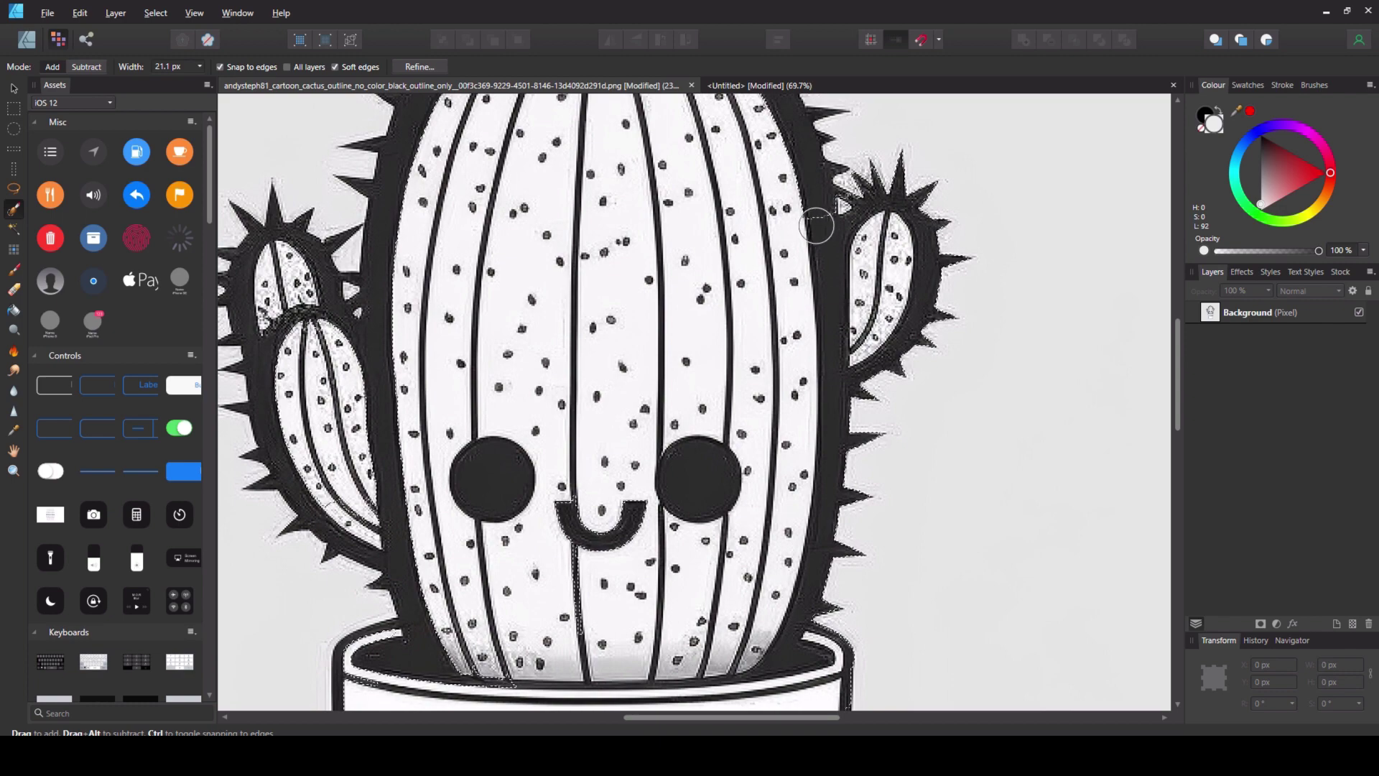
scroll(825, 209, up, 4)
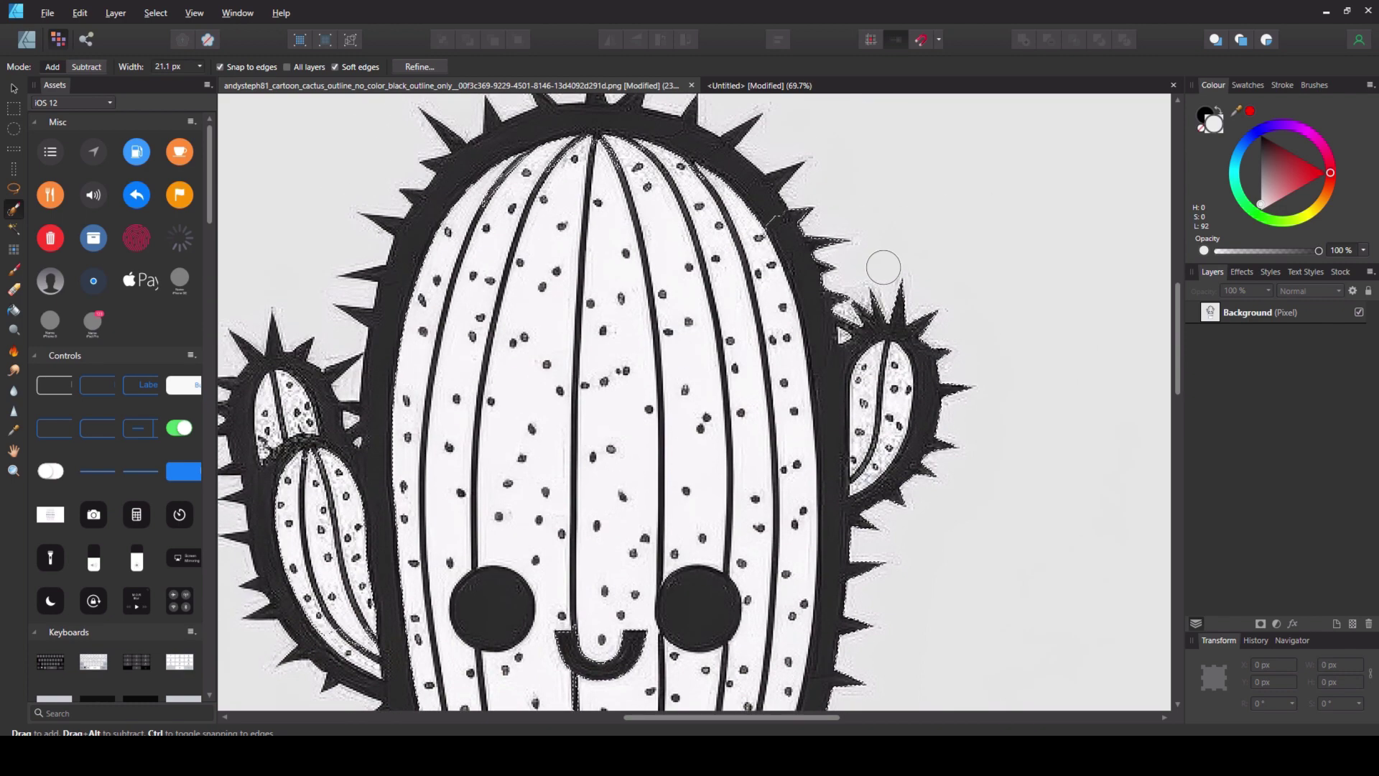
mouse_move(762, 336)
mouse_down()
mouse_move(699, 265)
mouse_move(622, 237)
mouse_move(557, 232)
mouse_move(506, 250)
mouse_move(411, 356)
mouse_move(382, 557)
mouse_up()
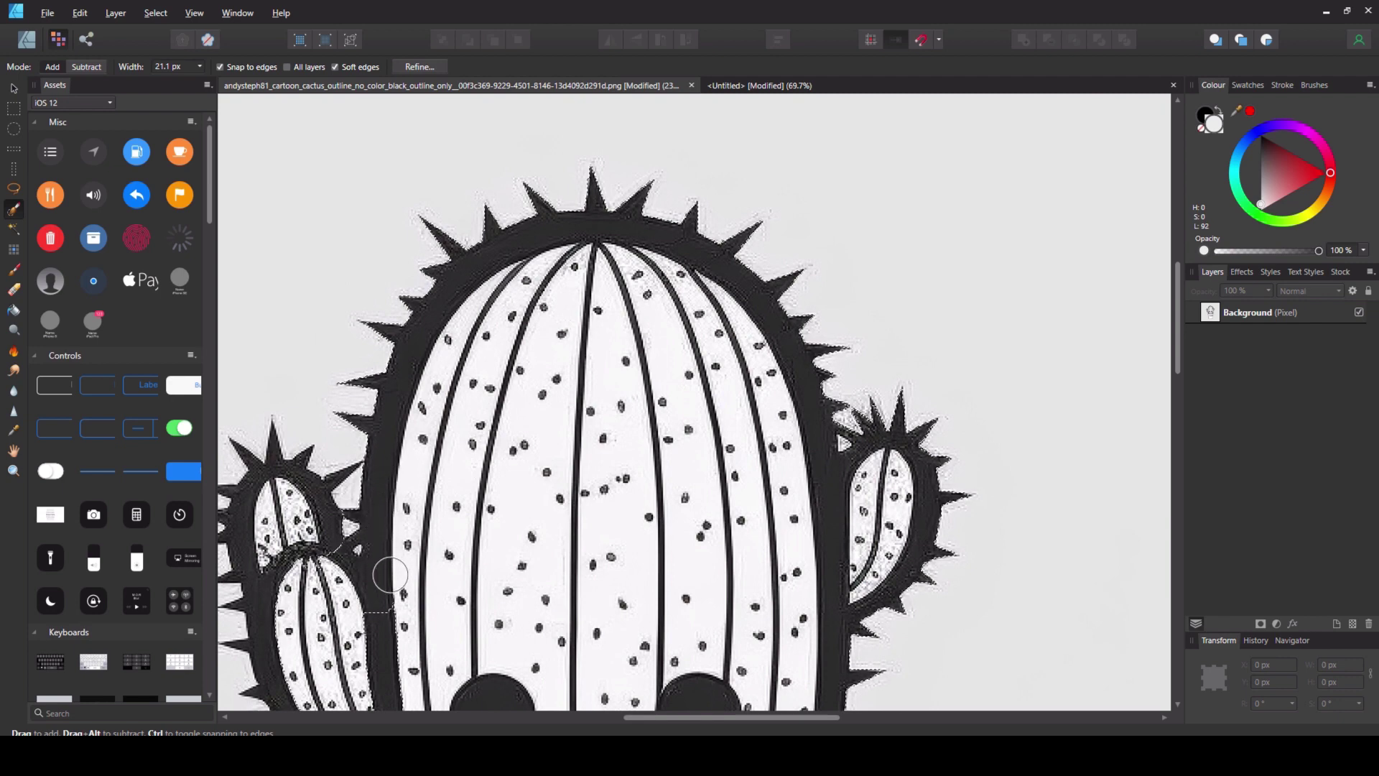
scroll(591, 419, down, 3)
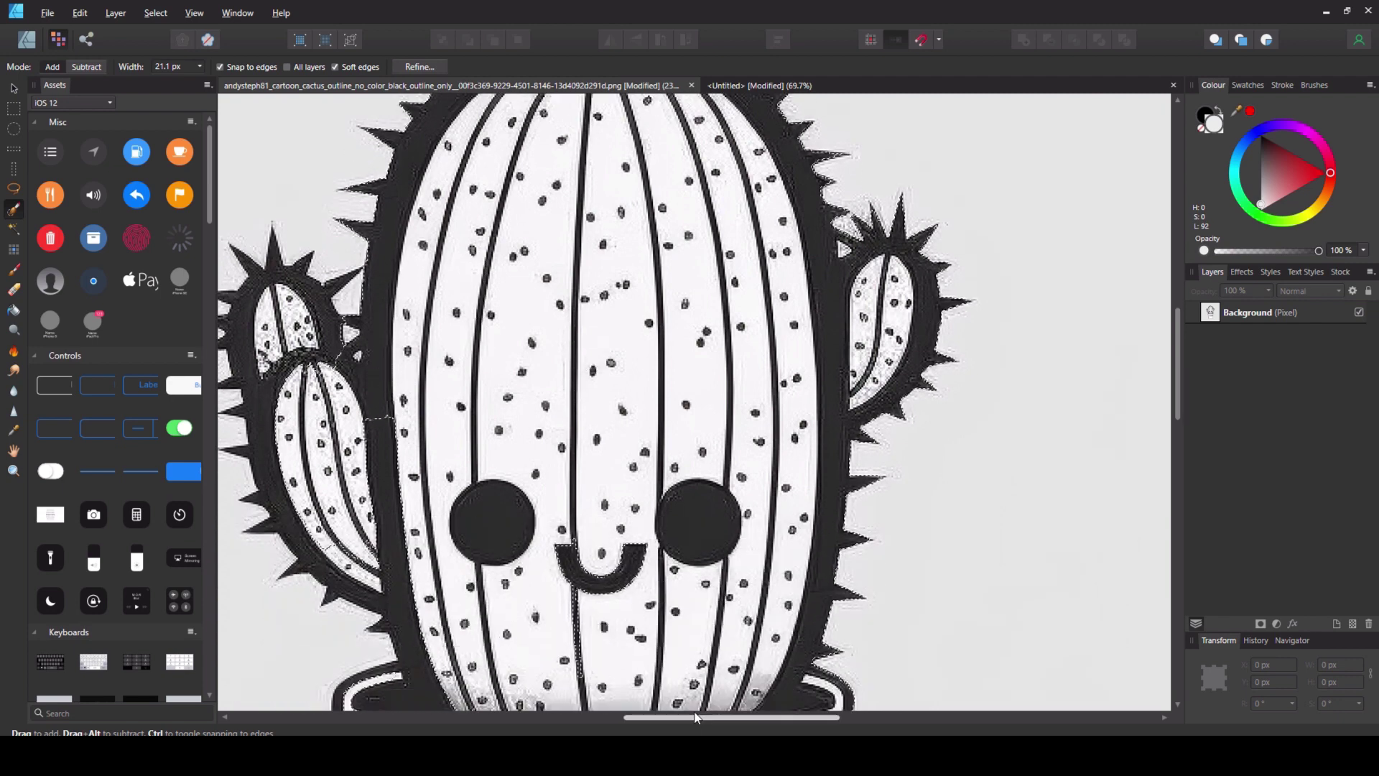
drag(700, 717, 610, 732)
mouse_move(668, 467)
mouse_down()
mouse_move(693, 420)
mouse_move(646, 420)
mouse_move(585, 377)
mouse_up()
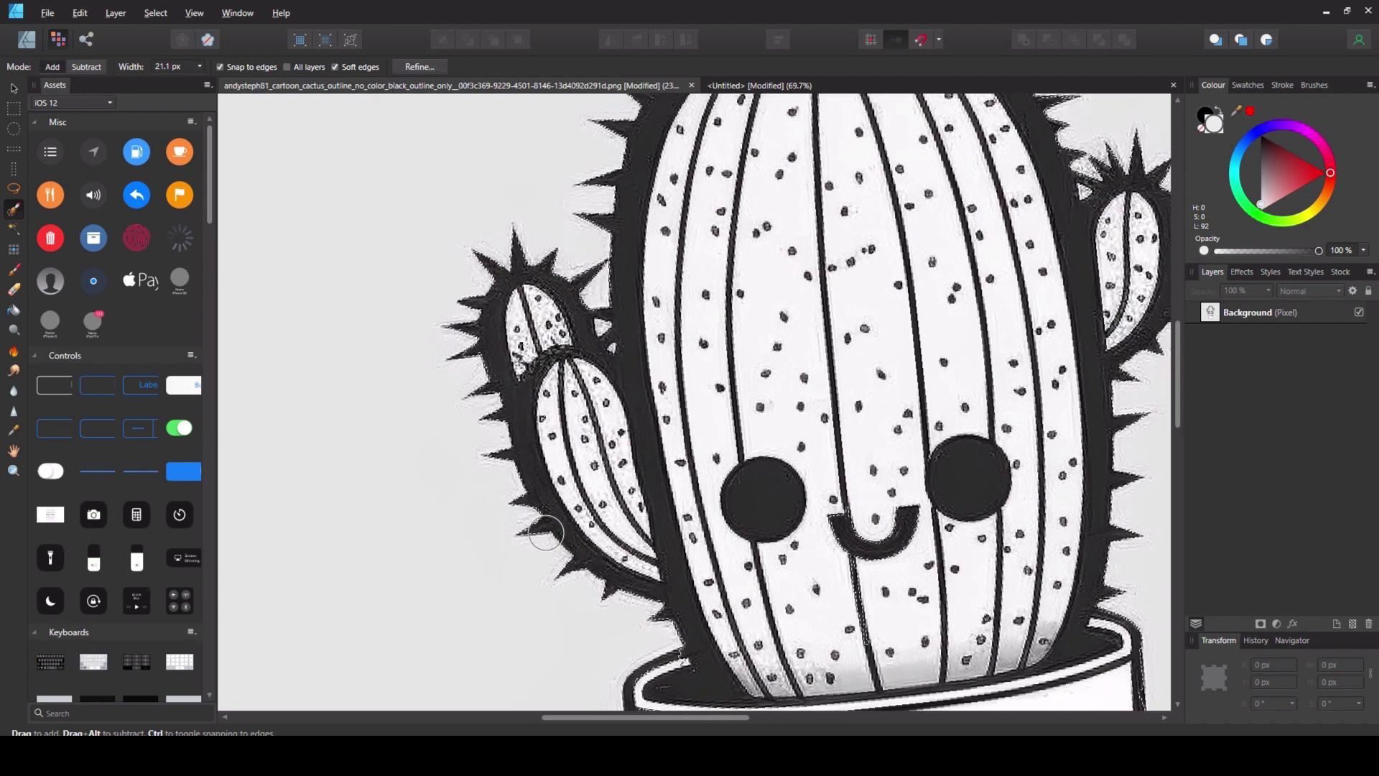
scroll(540, 532, up, 10)
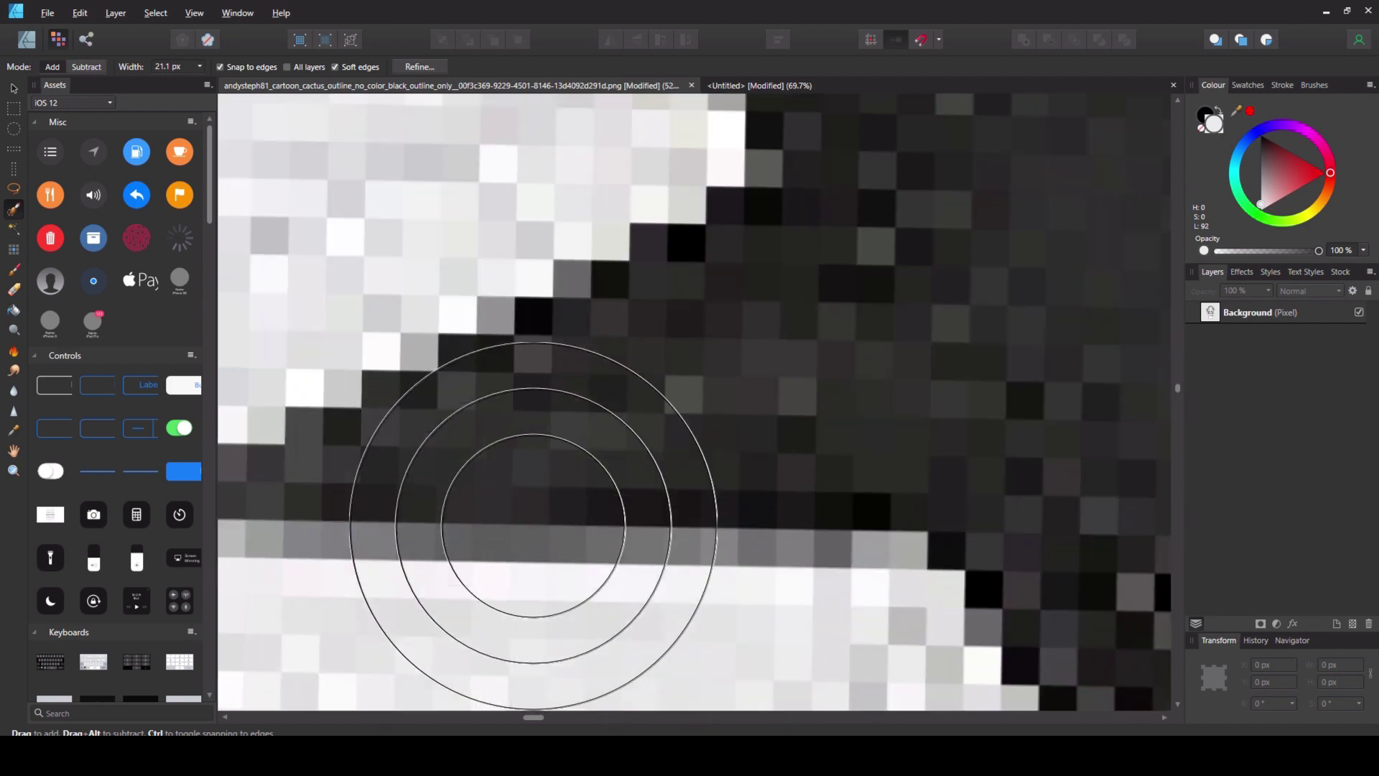
Add the dark outline and spine pixels to the selection using a much smaller brush.
mouse_move(533, 525)
mouse_down()
mouse_move(576, 418)
mouse_move(622, 391)
mouse_up()
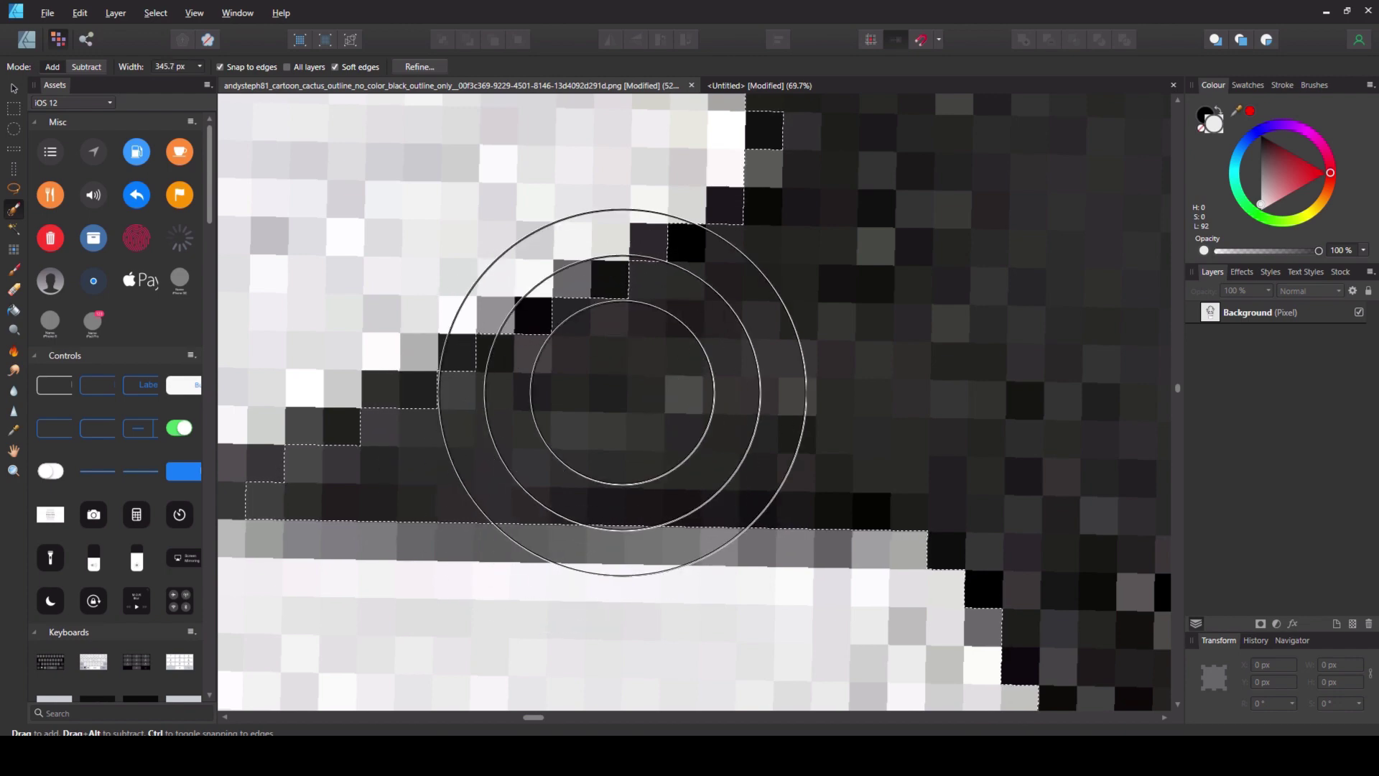
scroll(622, 392, down, 2)
scroll(624, 389, down, 5)
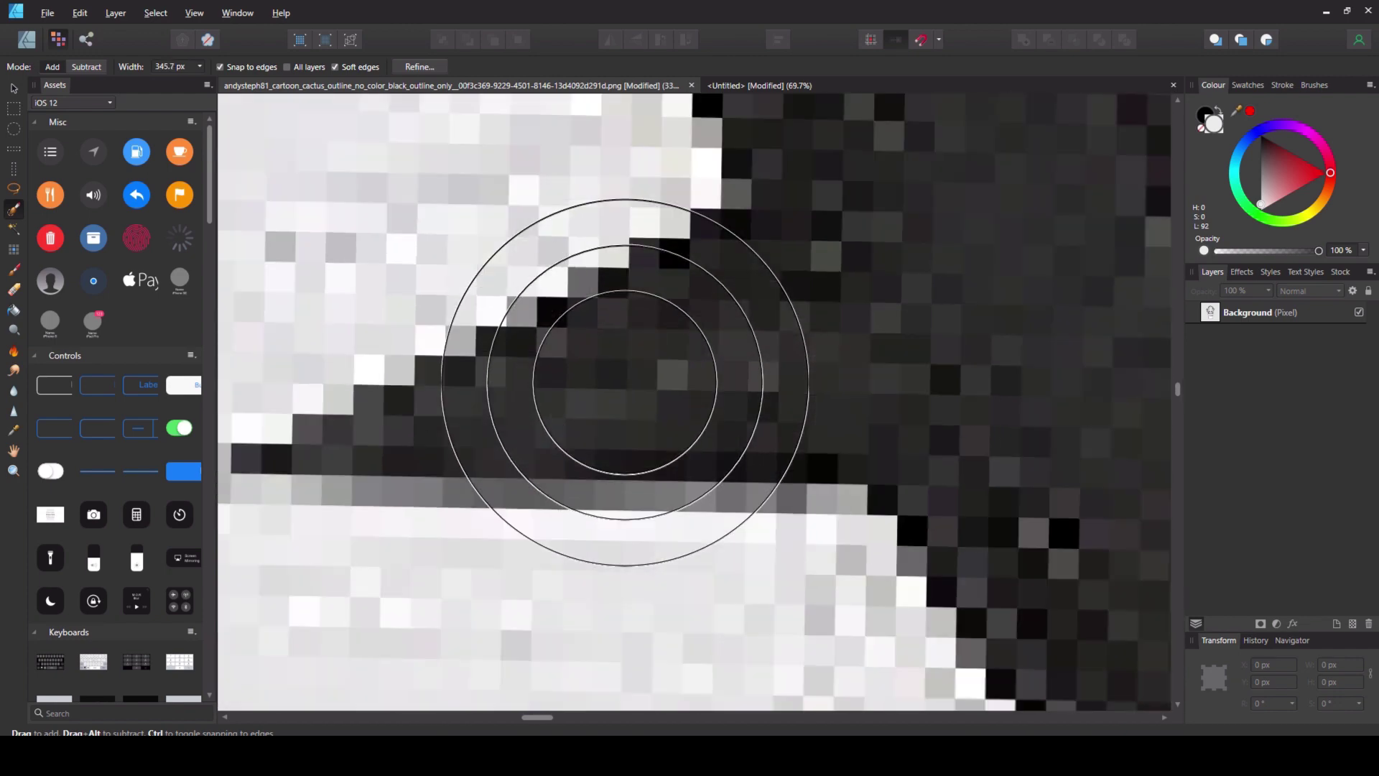
scroll(625, 386, down, 4)
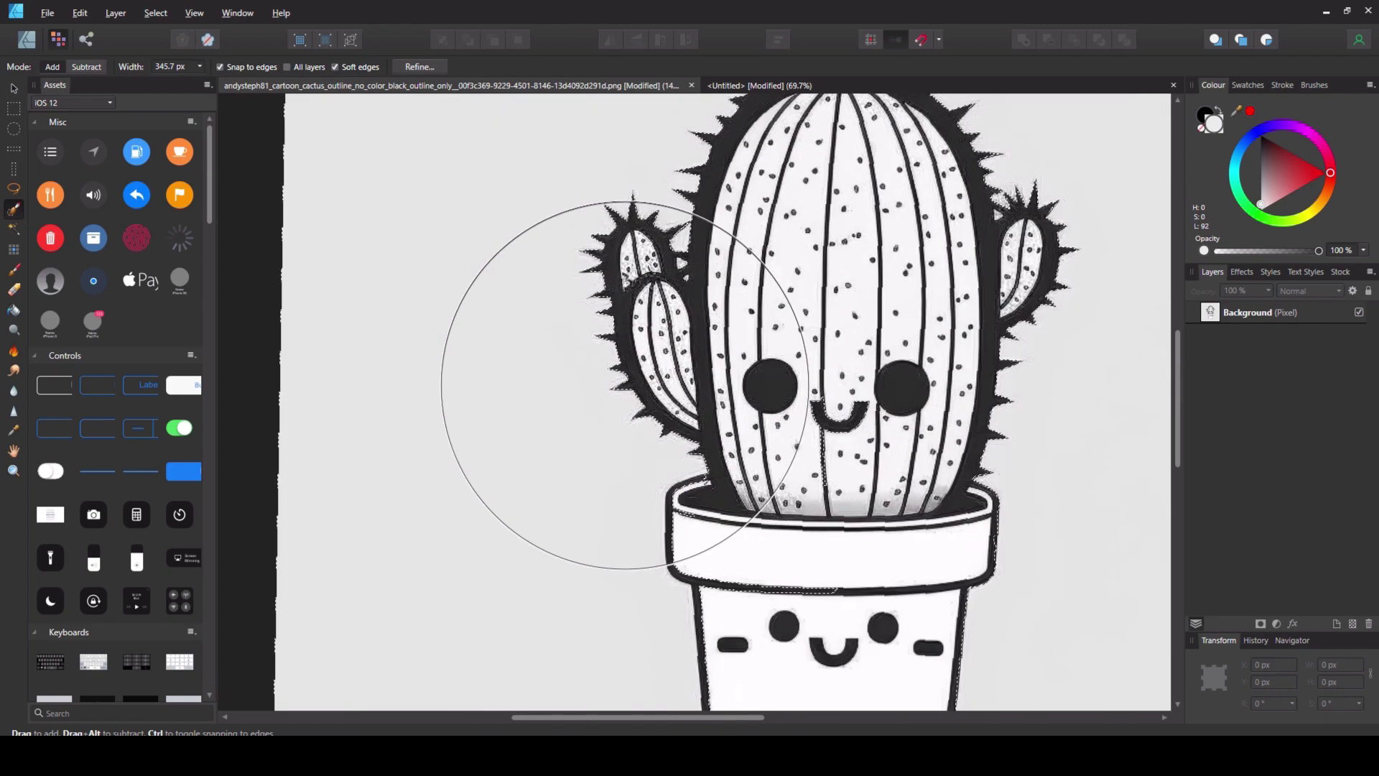
key(bracketleft)
key(bracketleft)
key(bracketleft)
key(bracketleft)
key(bracketleft)
key(bracketleft)
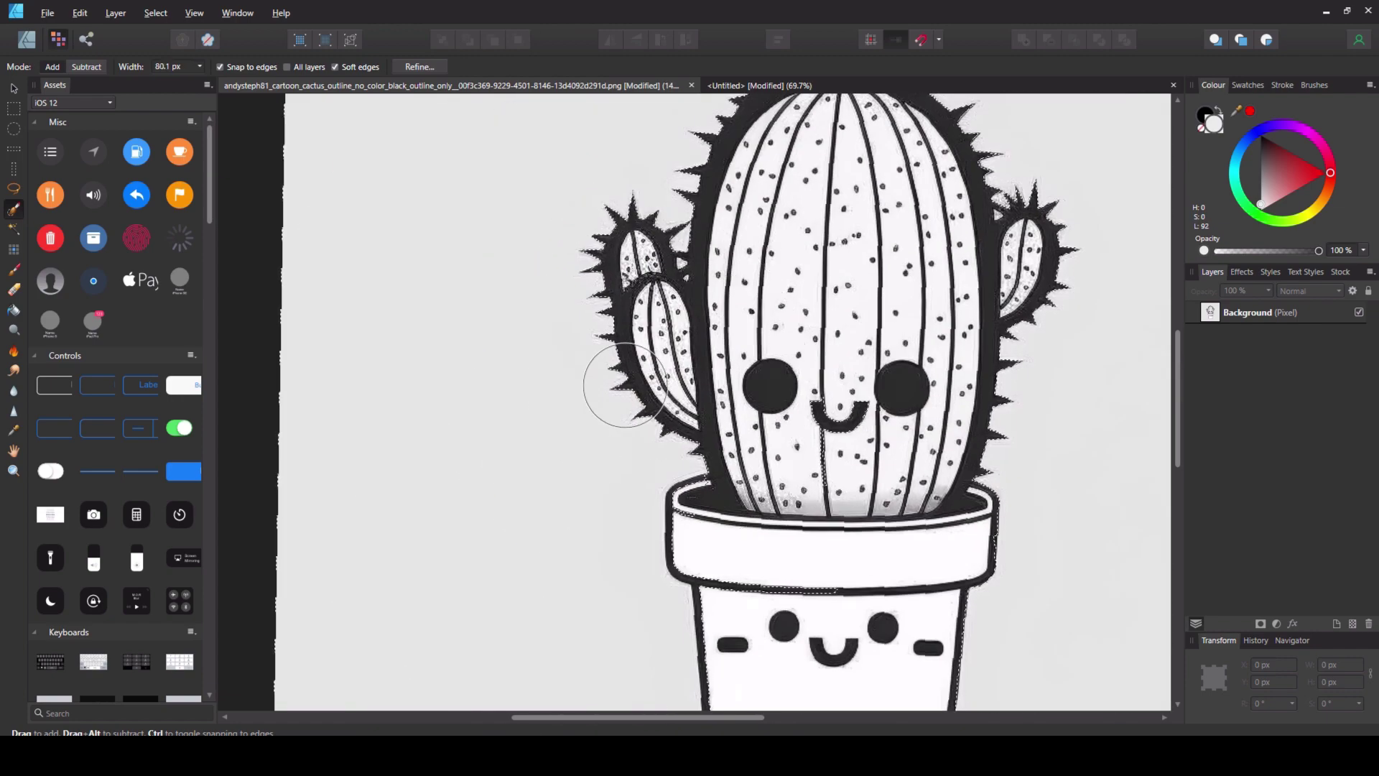
scroll(617, 428, up, 2)
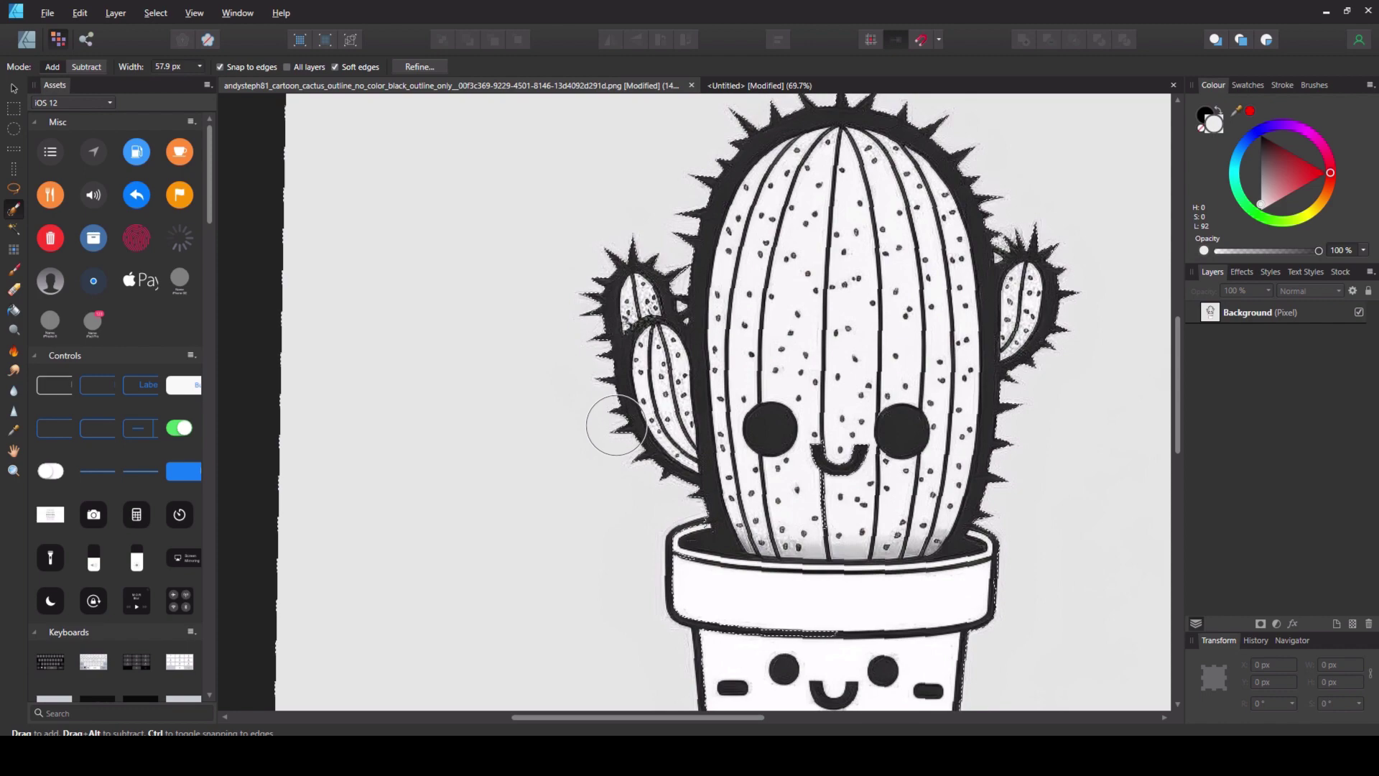
scroll(668, 436, up, 4)
scroll(667, 436, up, 5)
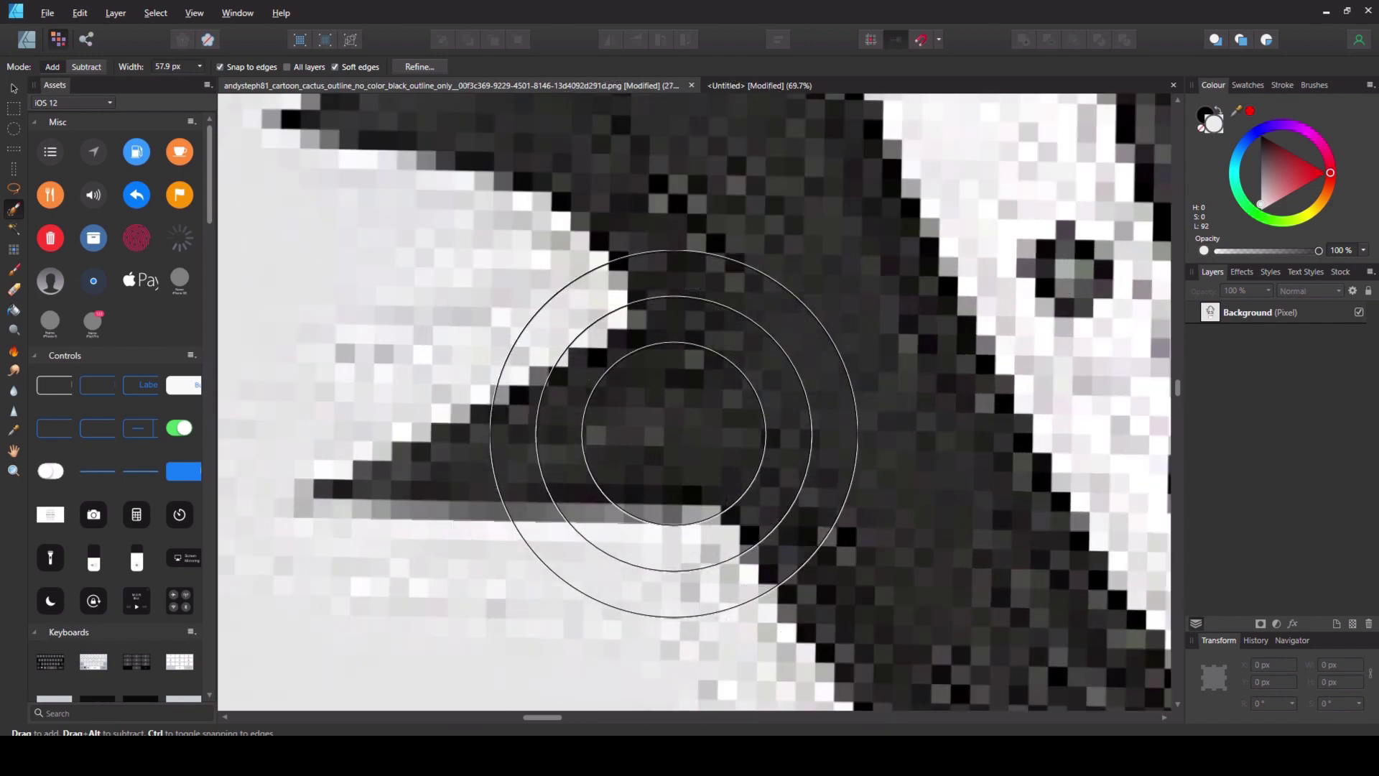
key(bracketleft)
key(bracketleft)
key(bracketleft)
key(bracketleft)
key(bracketleft)
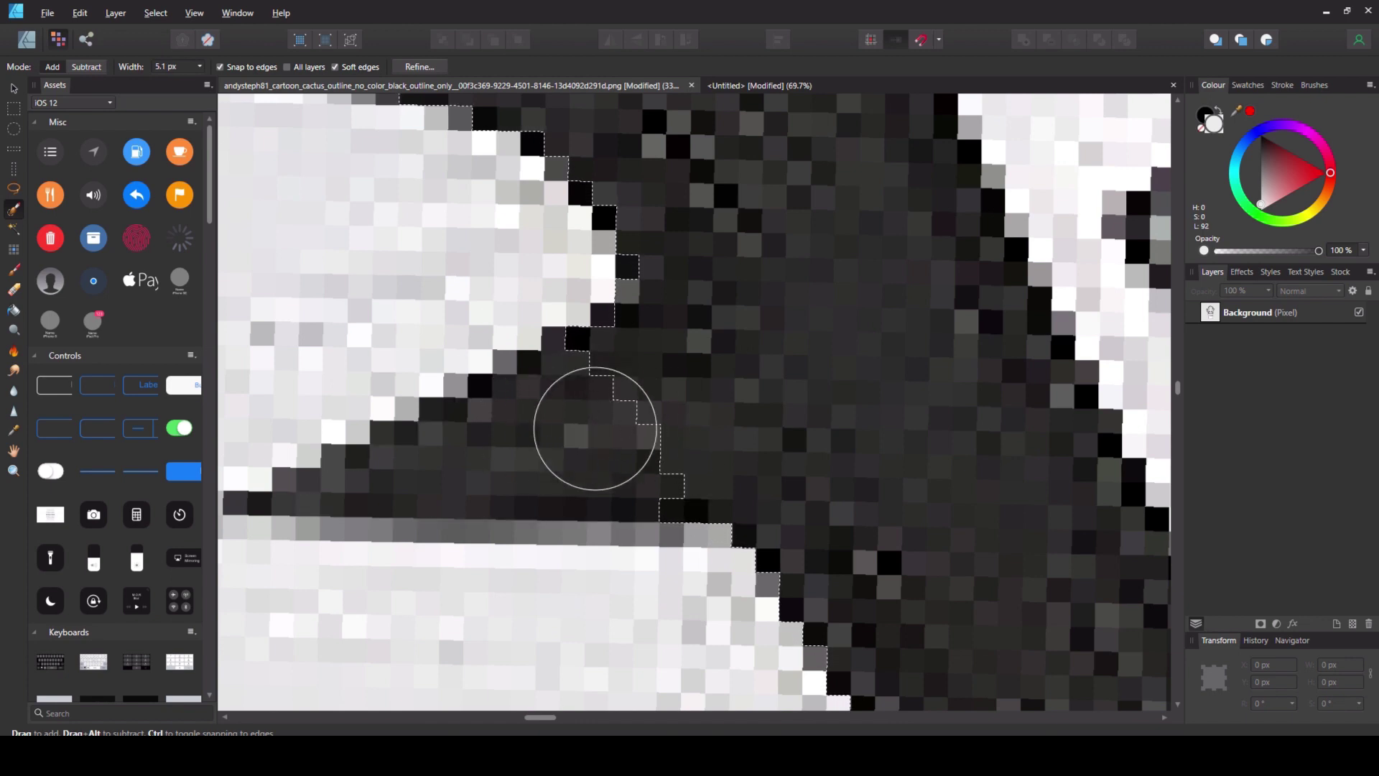
drag(577, 439, 314, 495)
Zoom in closely and refine the selection along the pot's right outline.
scroll(700, 431, up, 4)
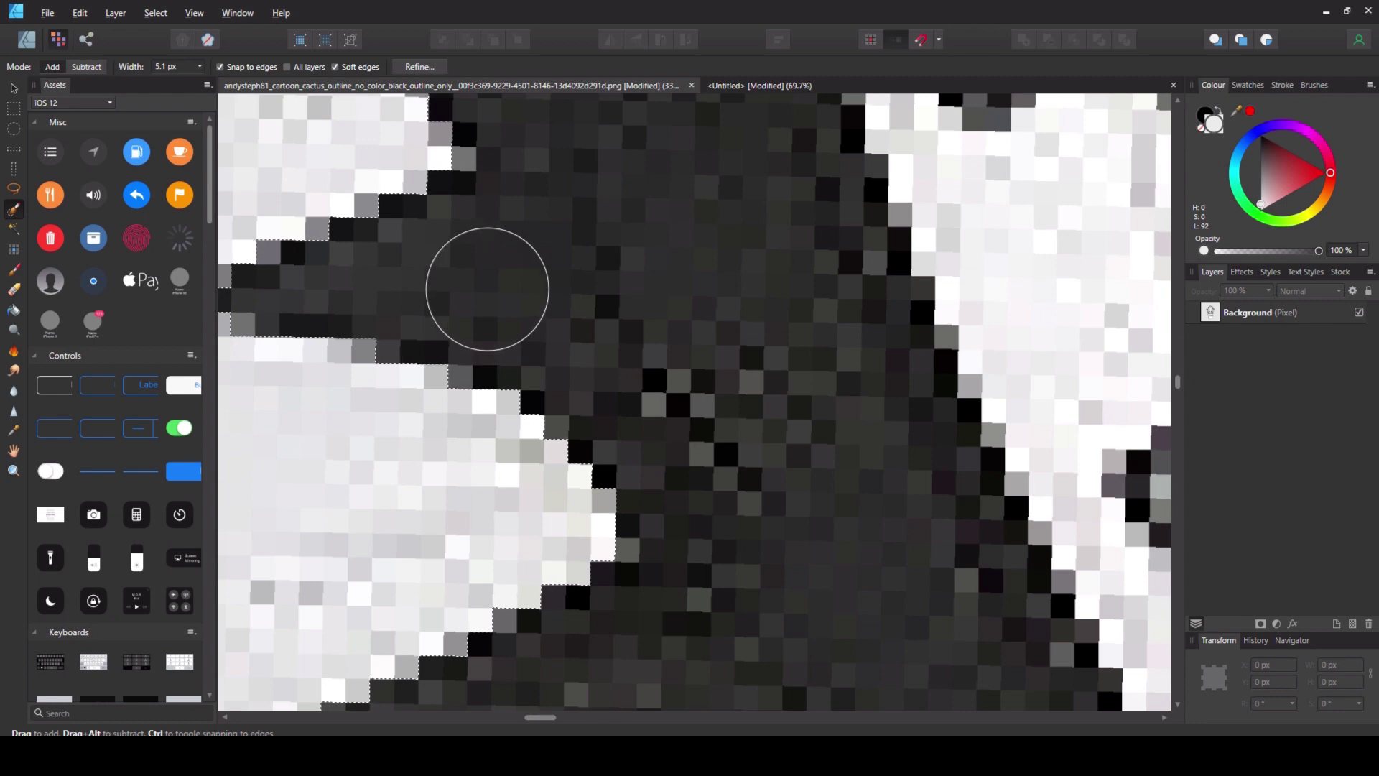
scroll(673, 268, up, 2)
scroll(635, 298, up, 8)
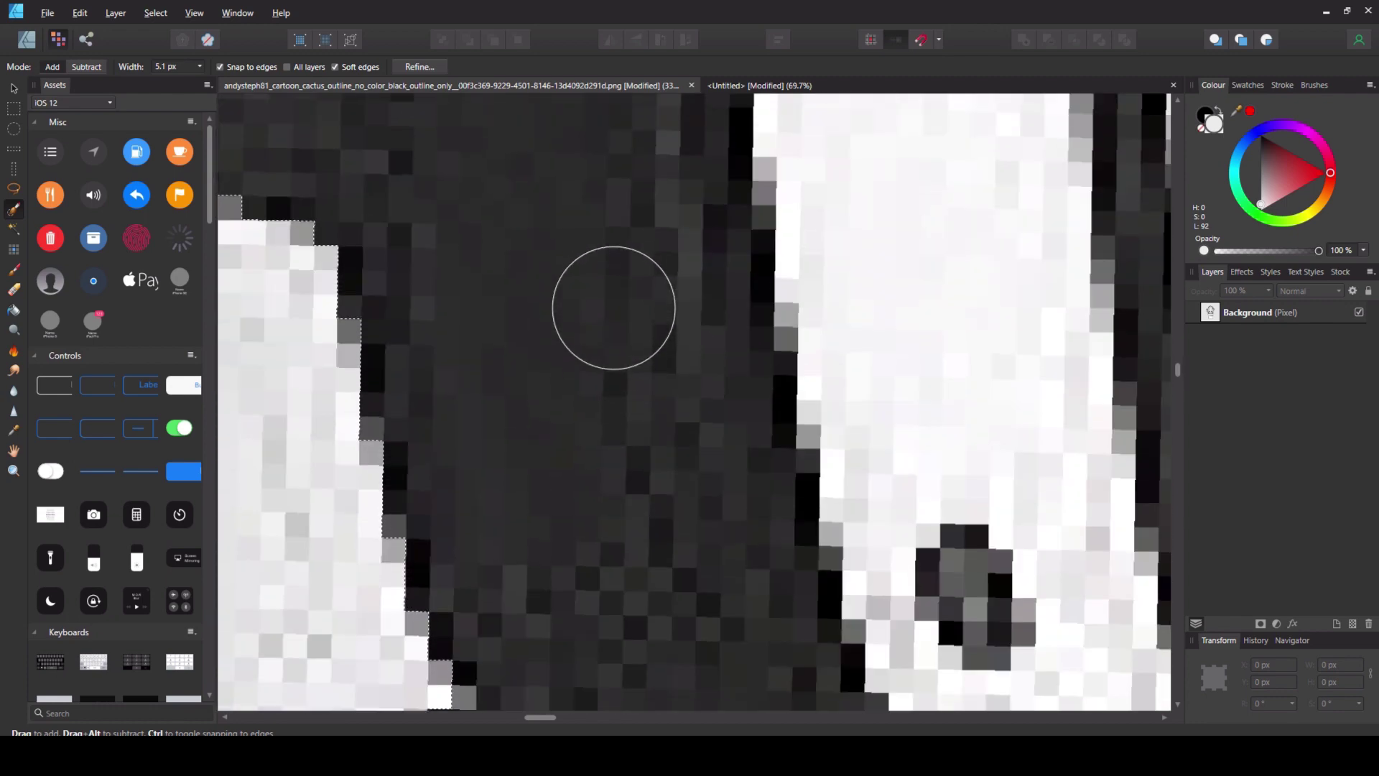
scroll(603, 308, down, 4)
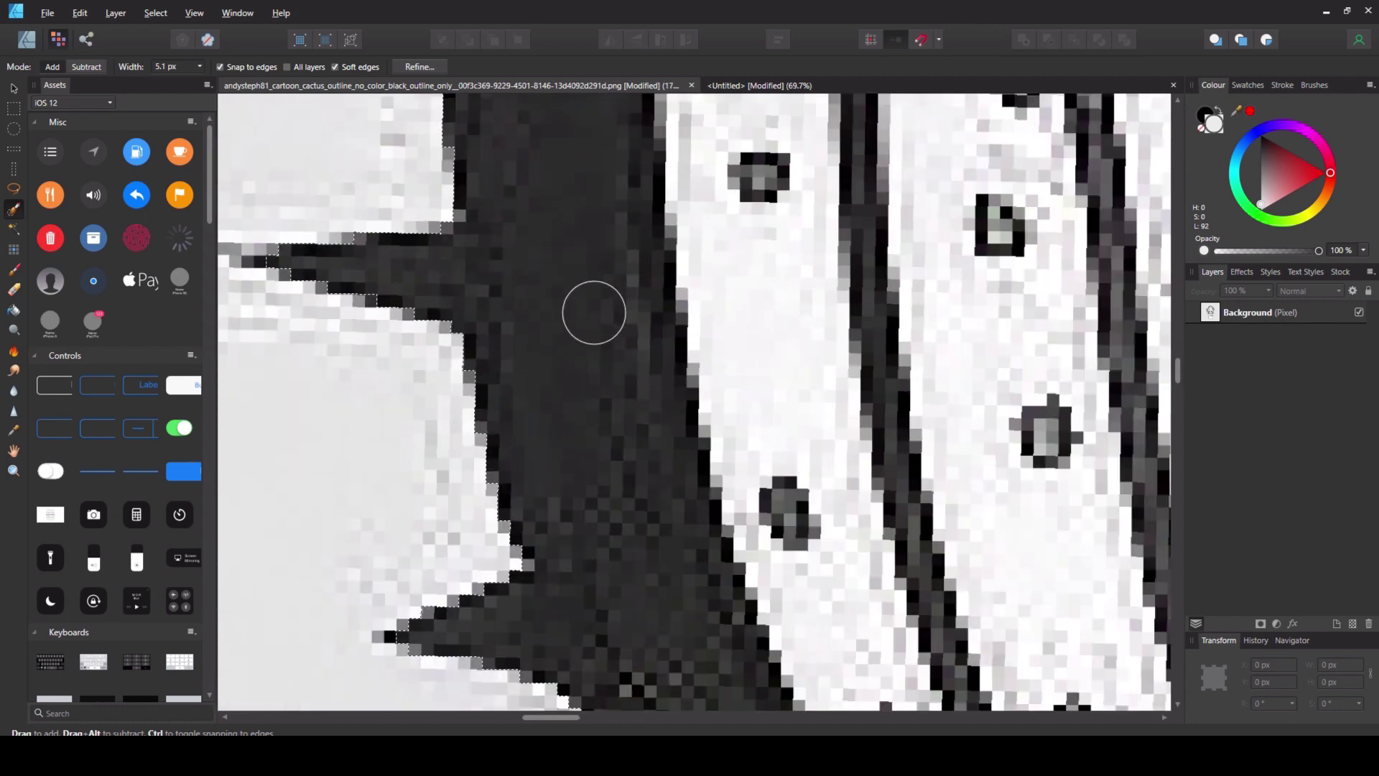
scroll(546, 300, down, 8)
scroll(941, 341, up, 1)
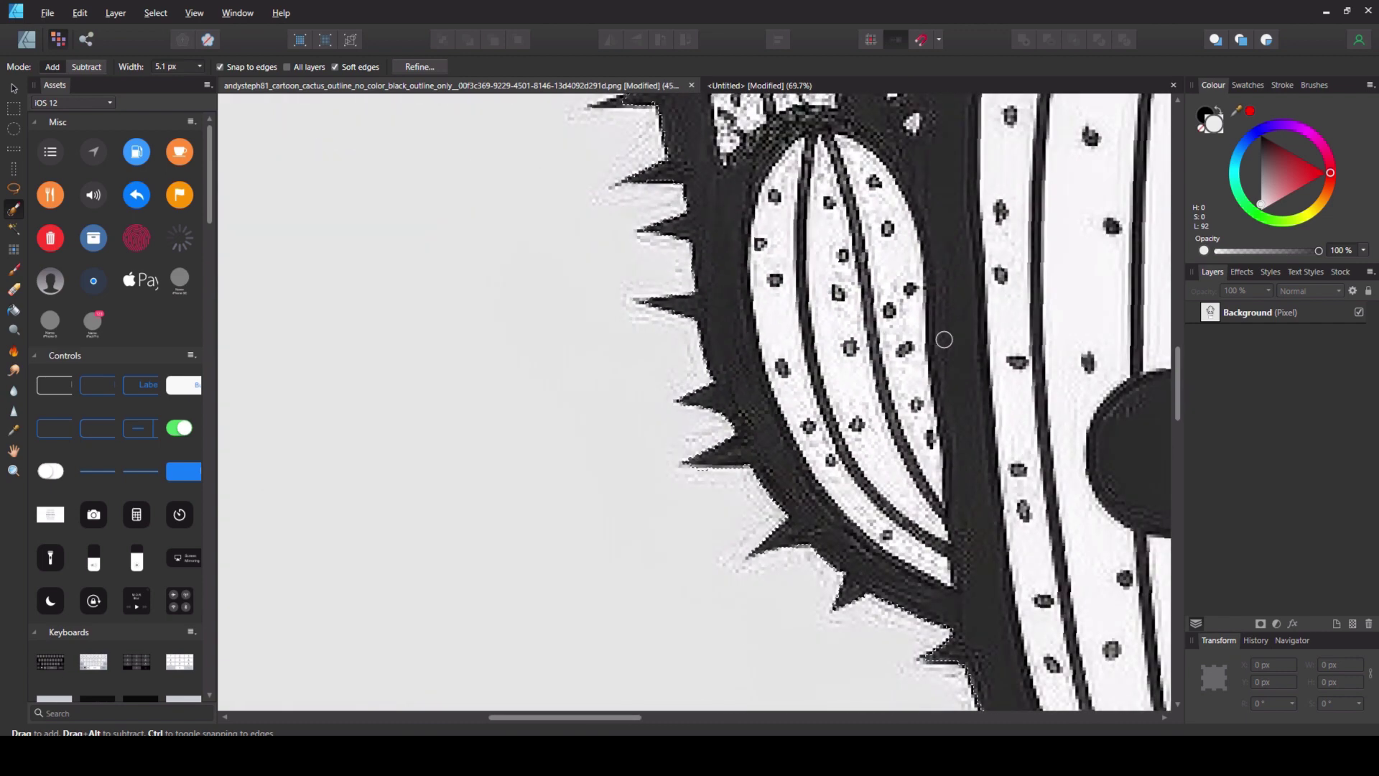
scroll(701, 327, up, 10)
scroll(695, 317, up, 2)
scroll(692, 323, down, 2)
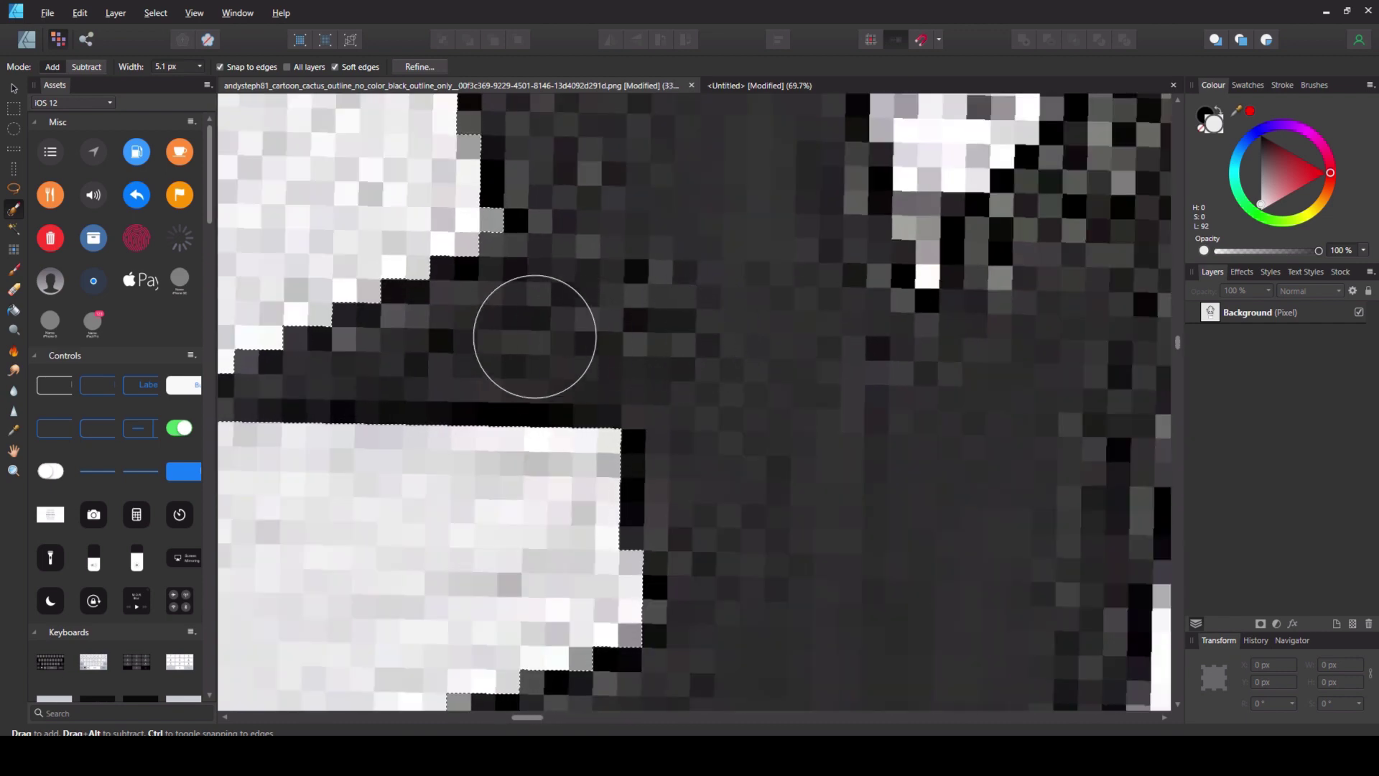
scroll(652, 280, up, 5)
scroll(658, 280, up, 2)
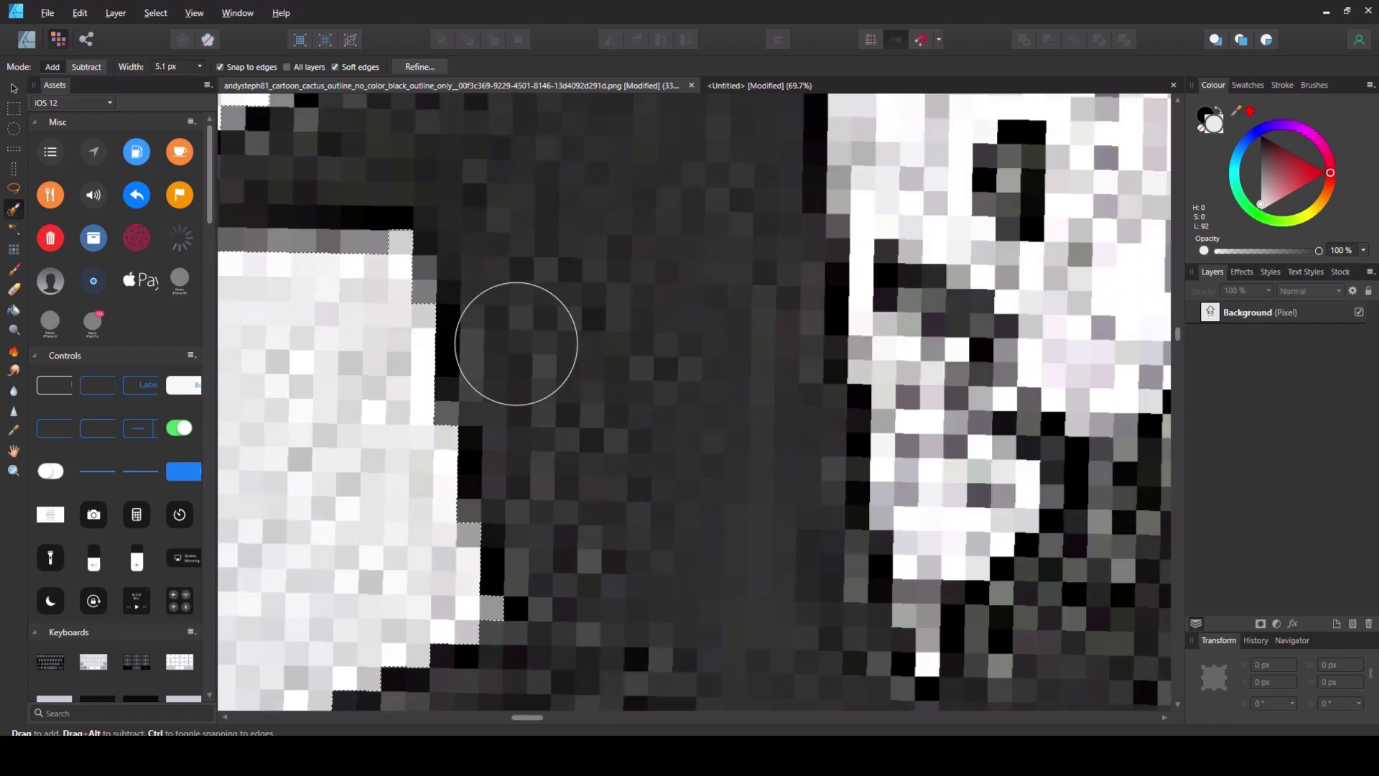
scroll(622, 280, up, 4)
scroll(625, 284, up, 4)
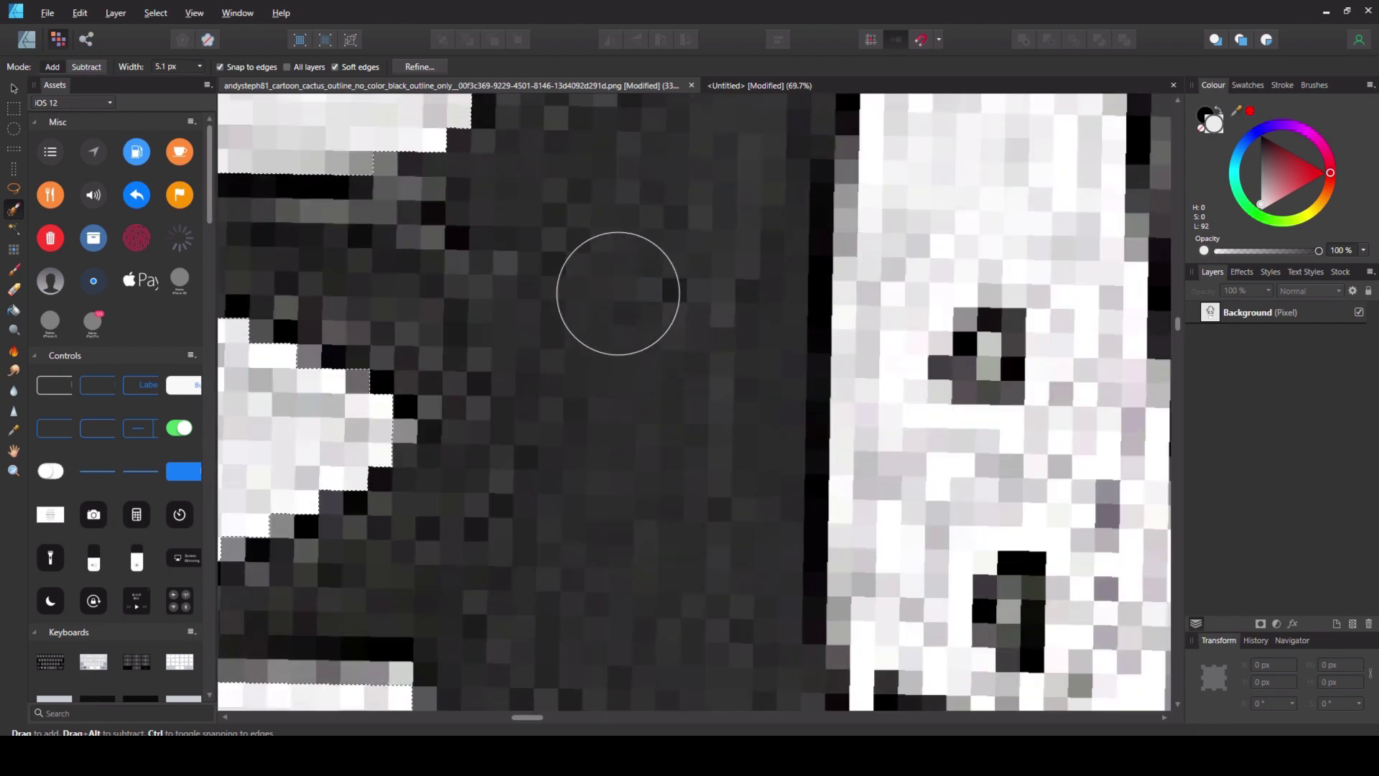
scroll(704, 301, up, 3)
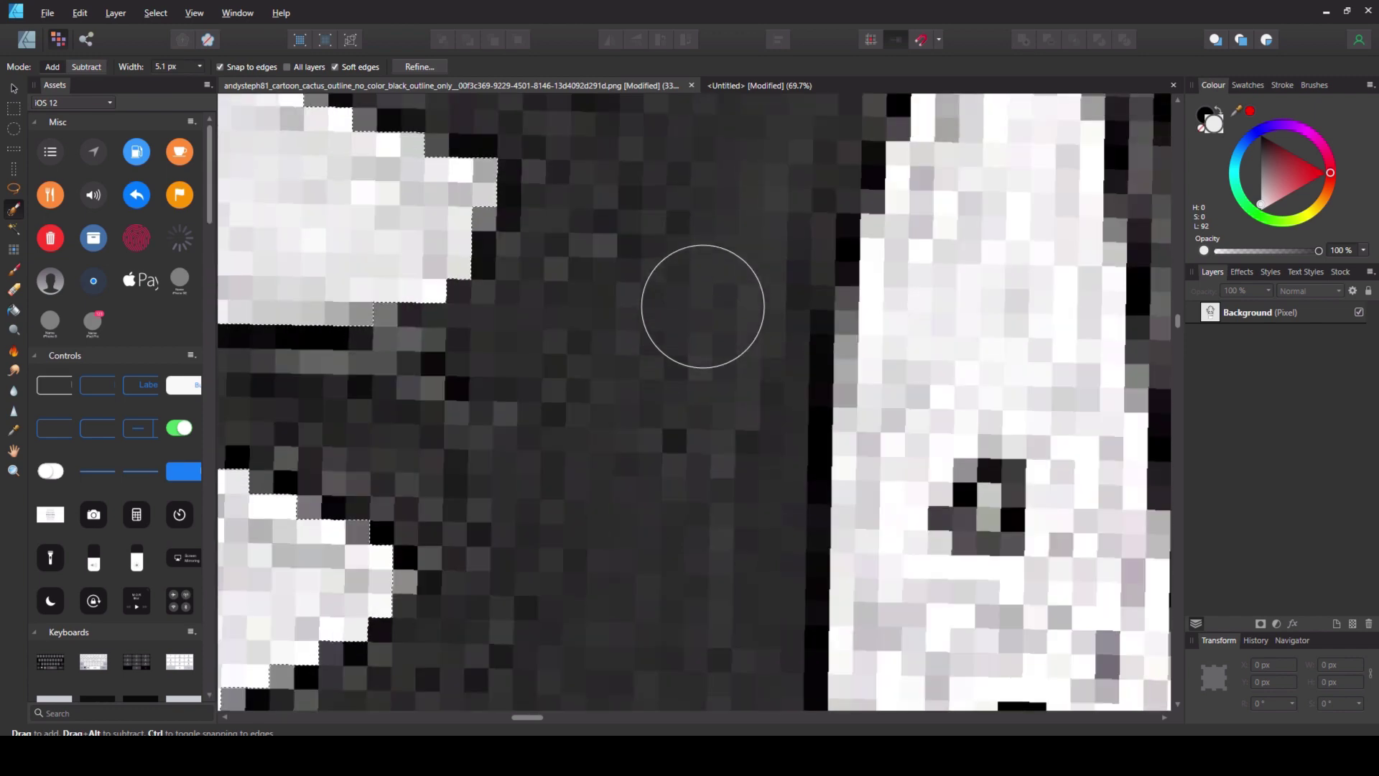
scroll(764, 327, down, 10)
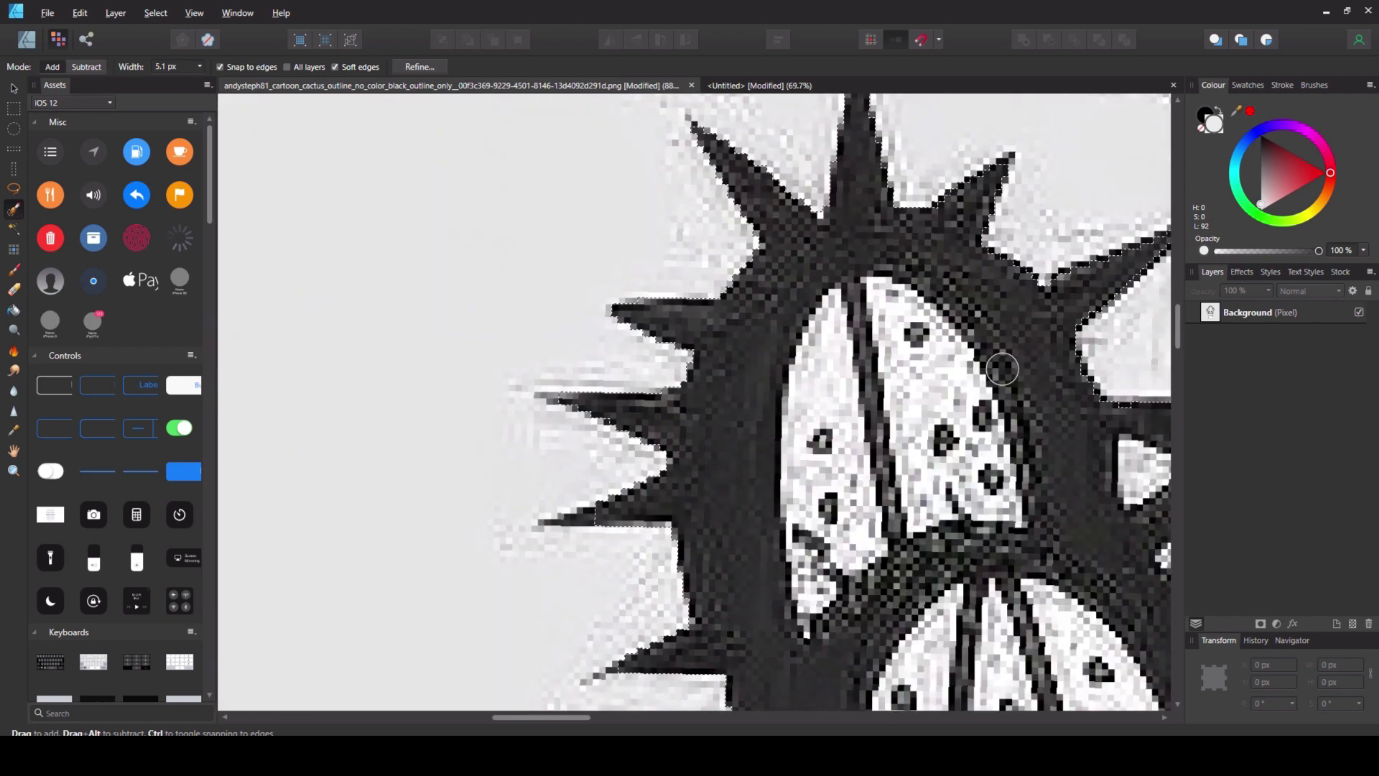
scroll(896, 210, up, 3)
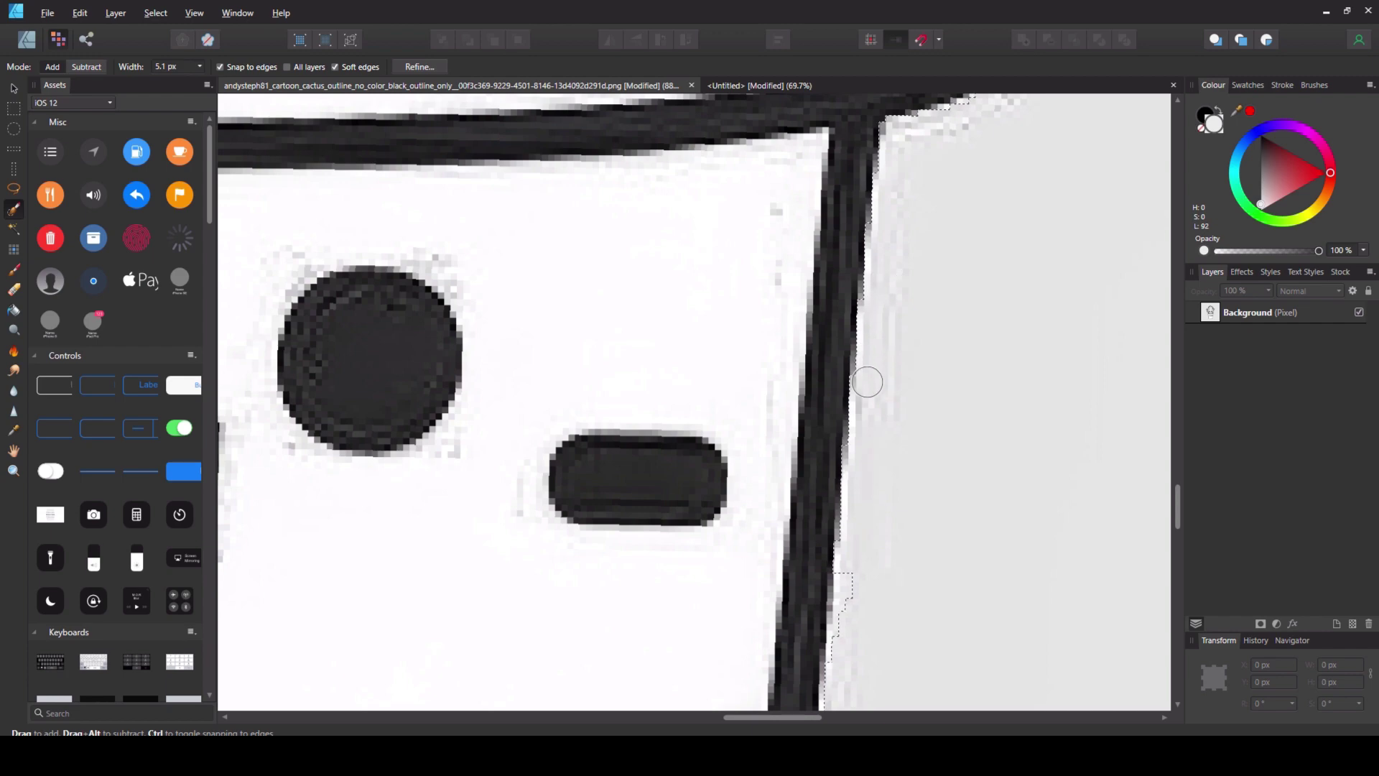
drag(863, 493, 857, 587)
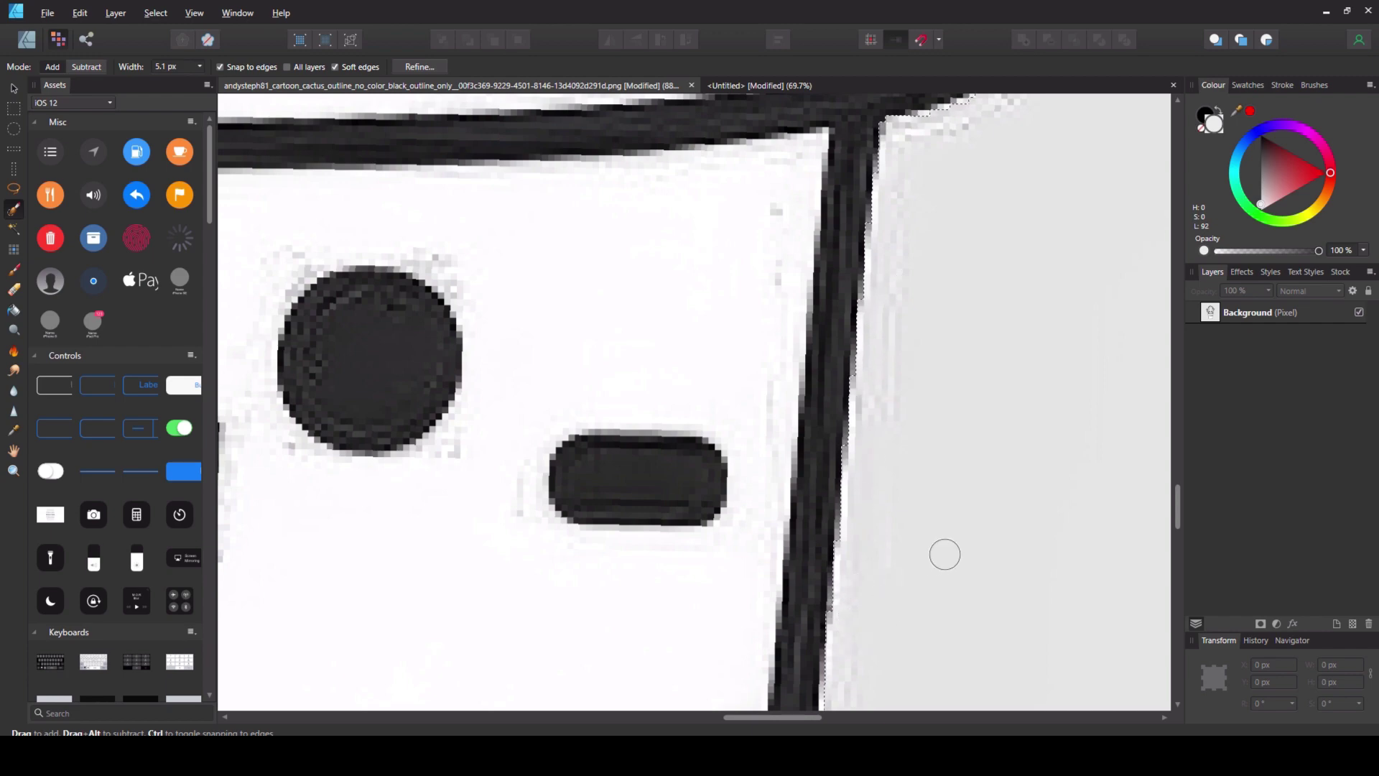
scroll(945, 553, down, 5)
scroll(1008, 341, up, 2)
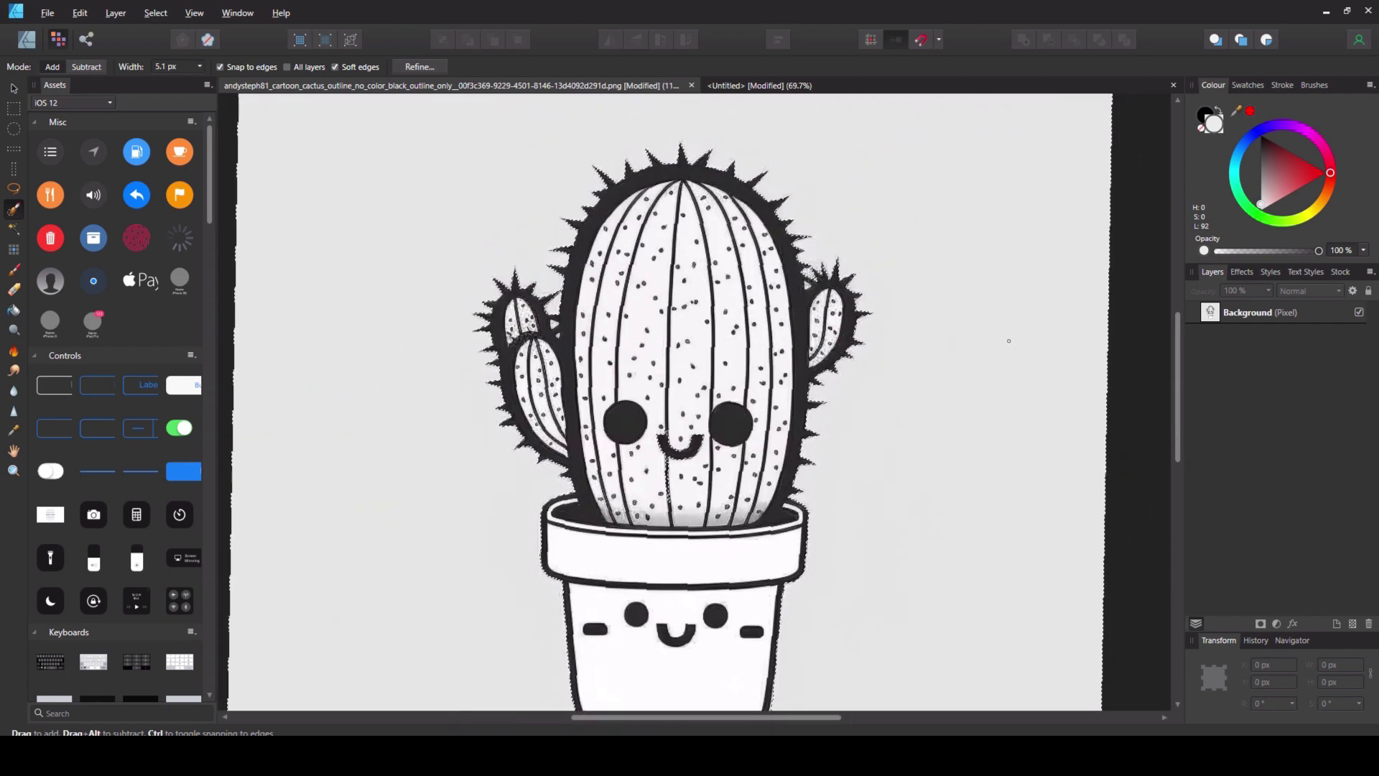
scroll(790, 204, up, 5)
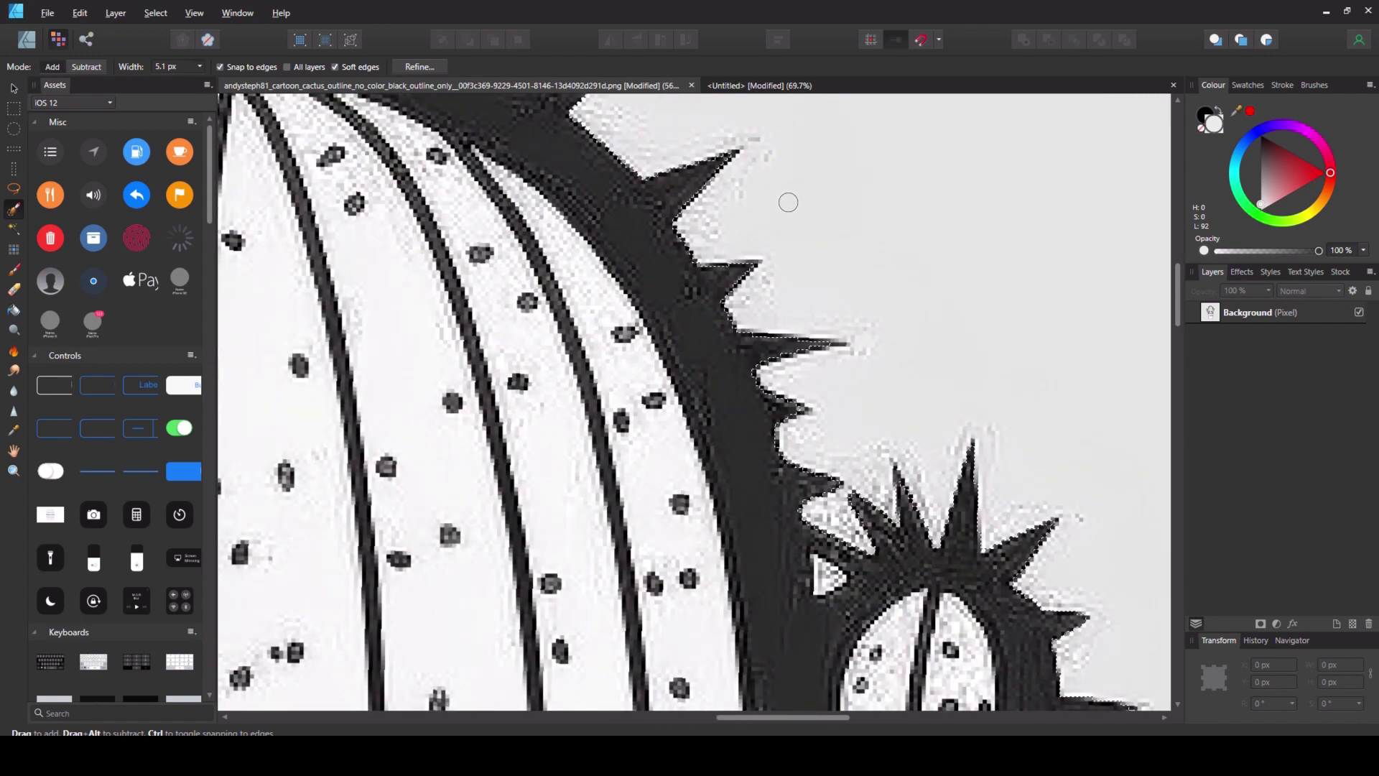
scroll(788, 202, up, 3)
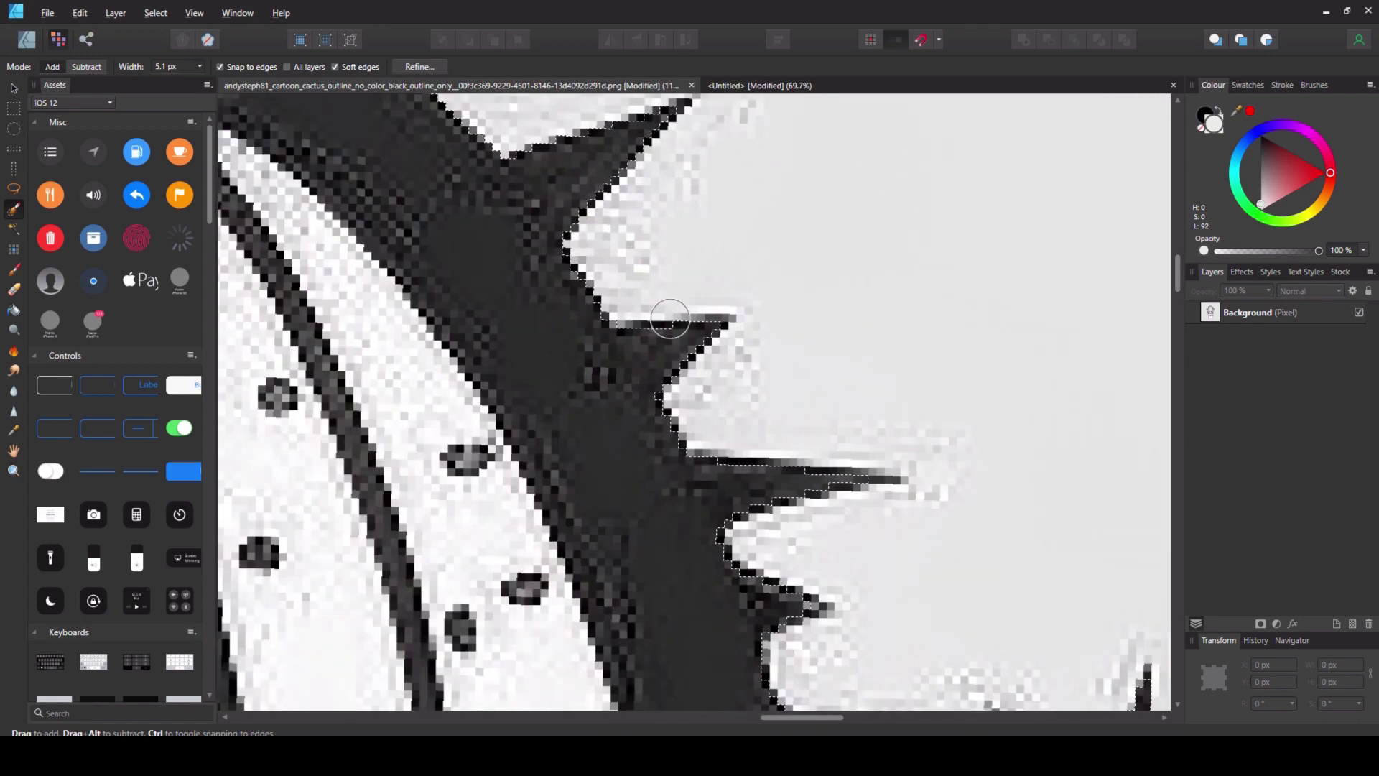
scroll(919, 209, down, 2)
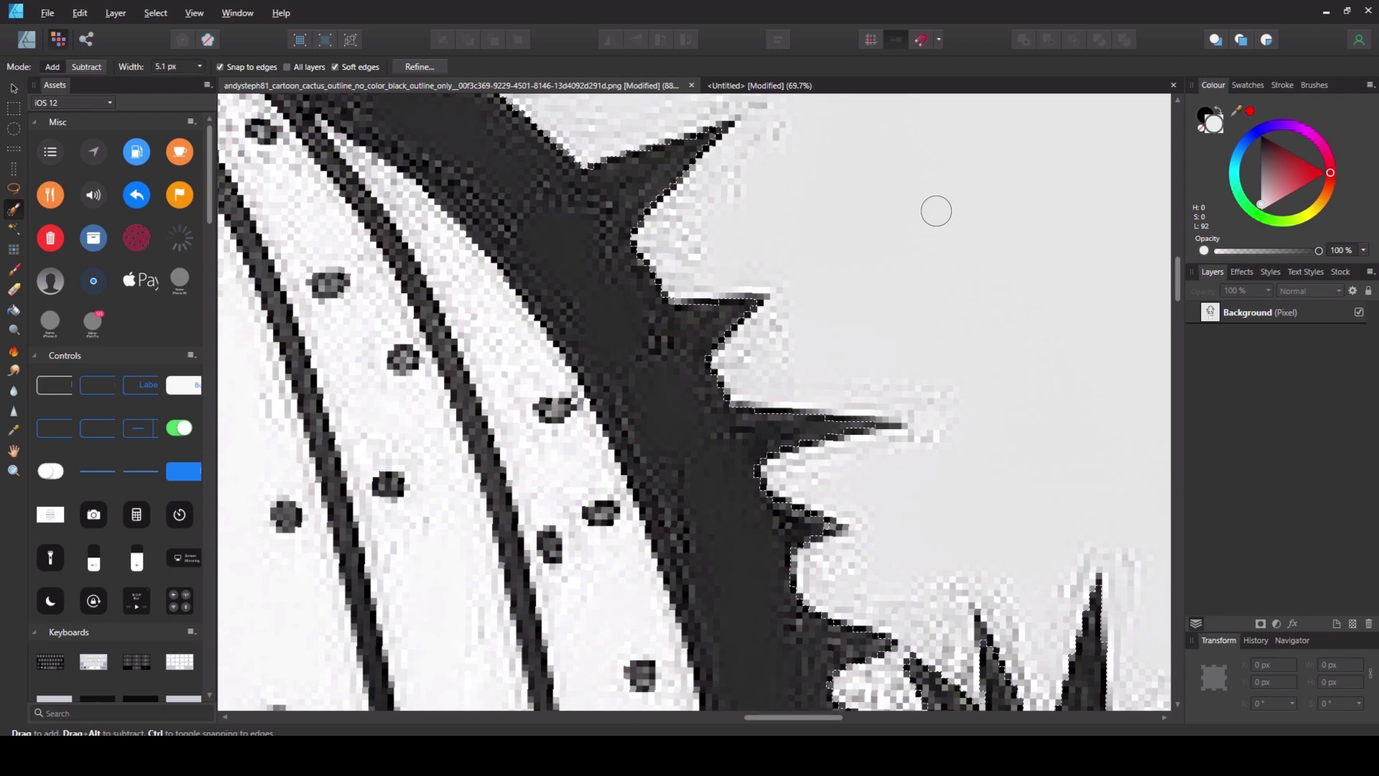
scroll(935, 210, down, 4)
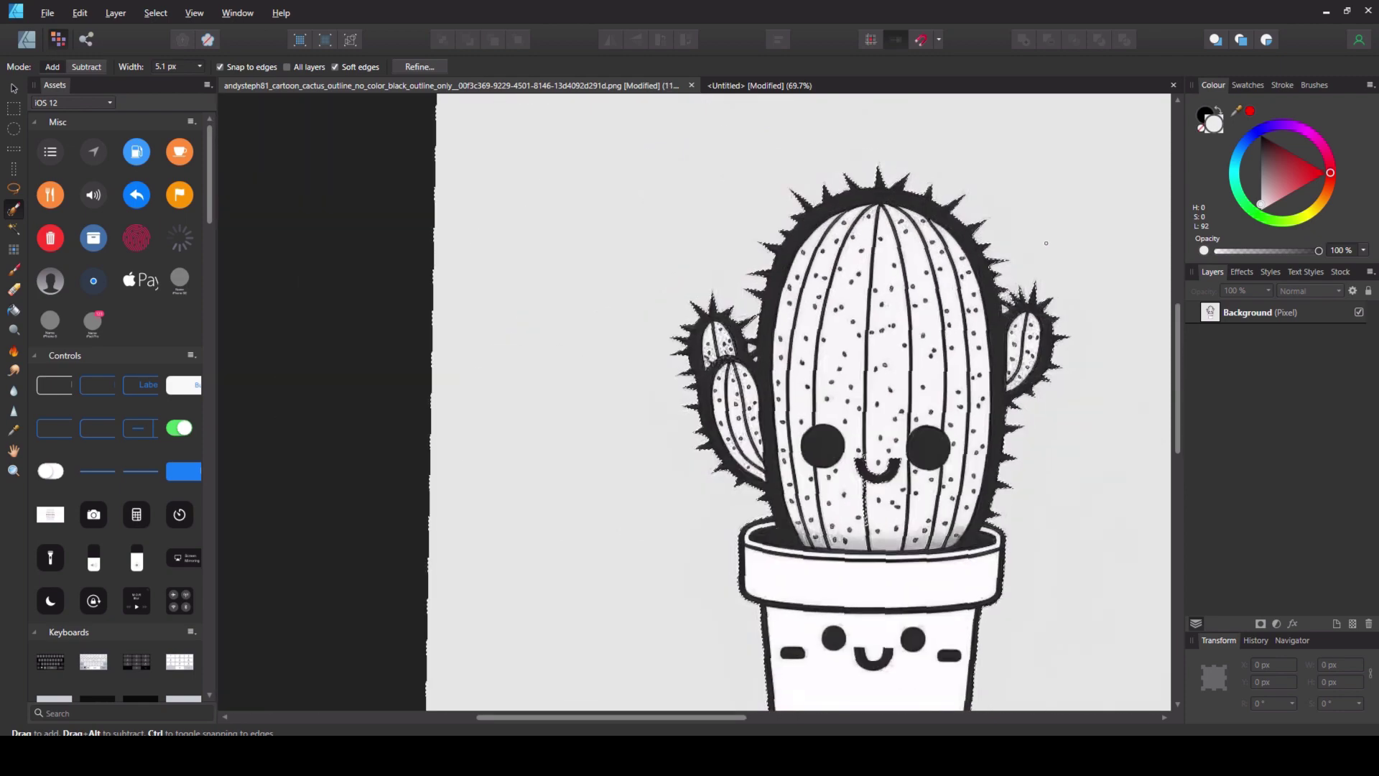
scroll(1045, 243, up, 2)
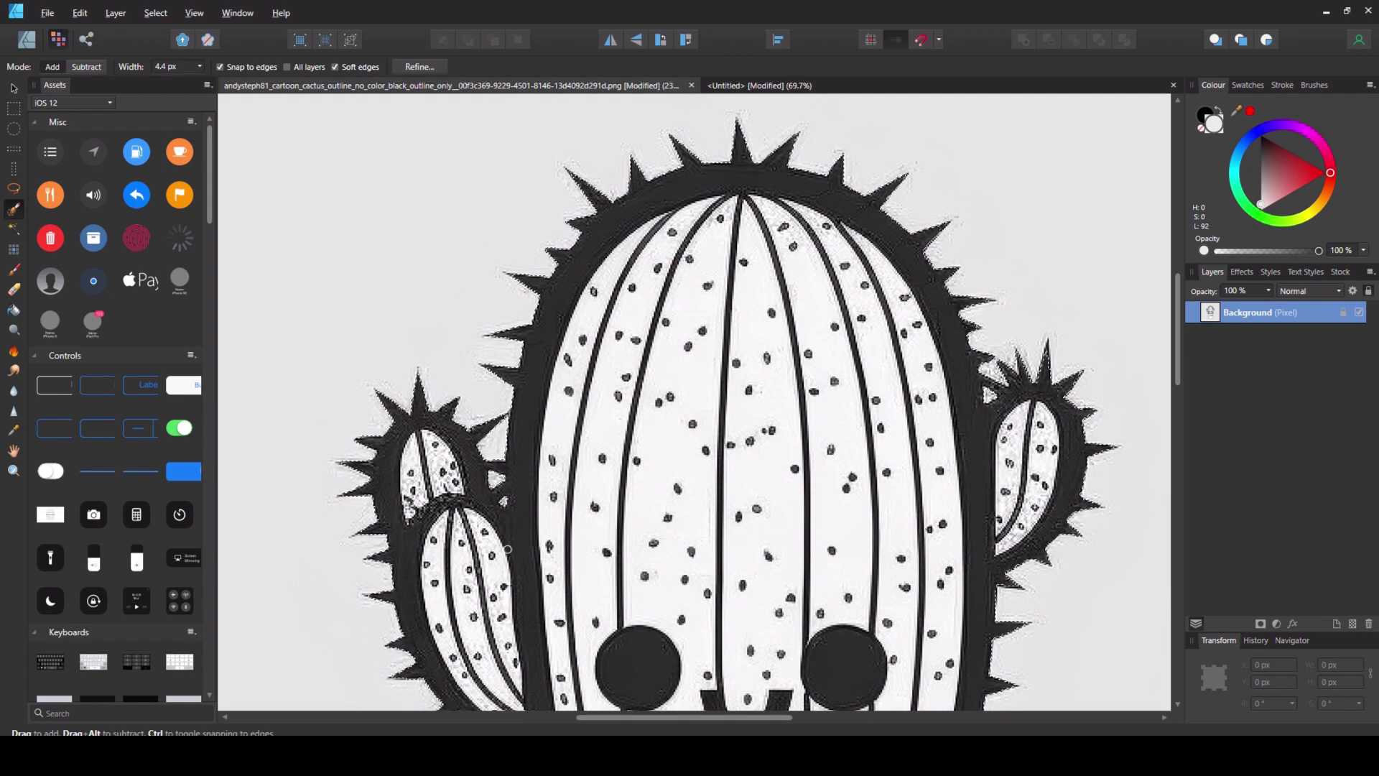
scroll(1045, 416, down, 3)
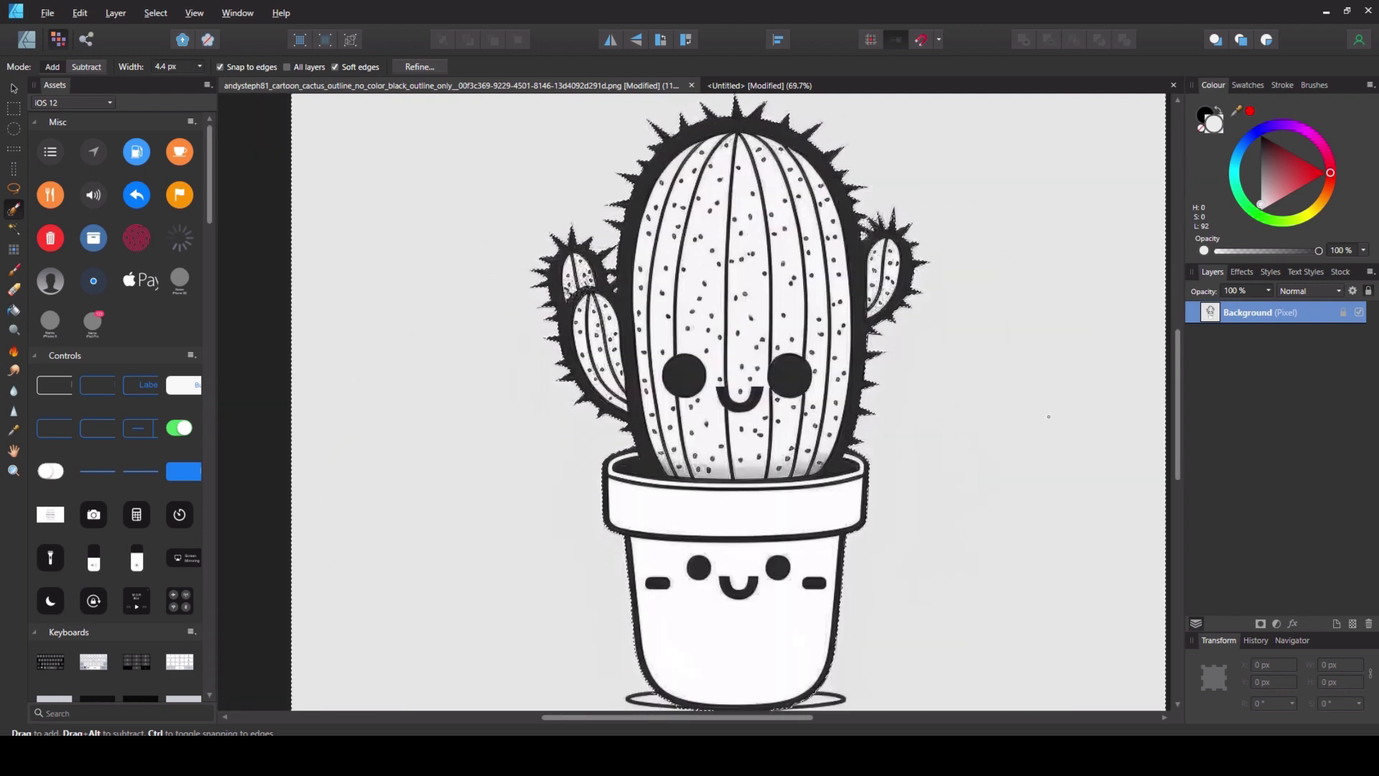
Switch to the Move Tool and delete the selected grey background.
click(14, 88)
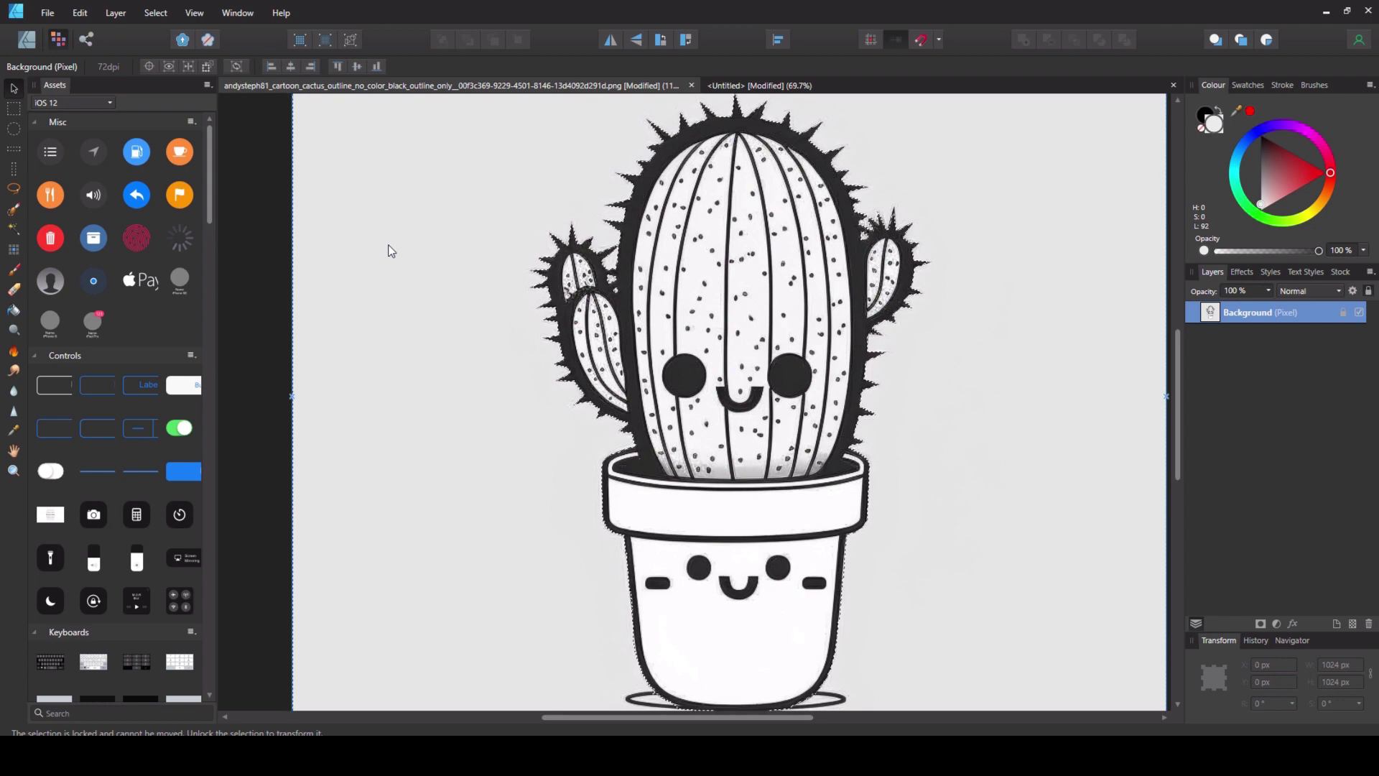
key(Delete)
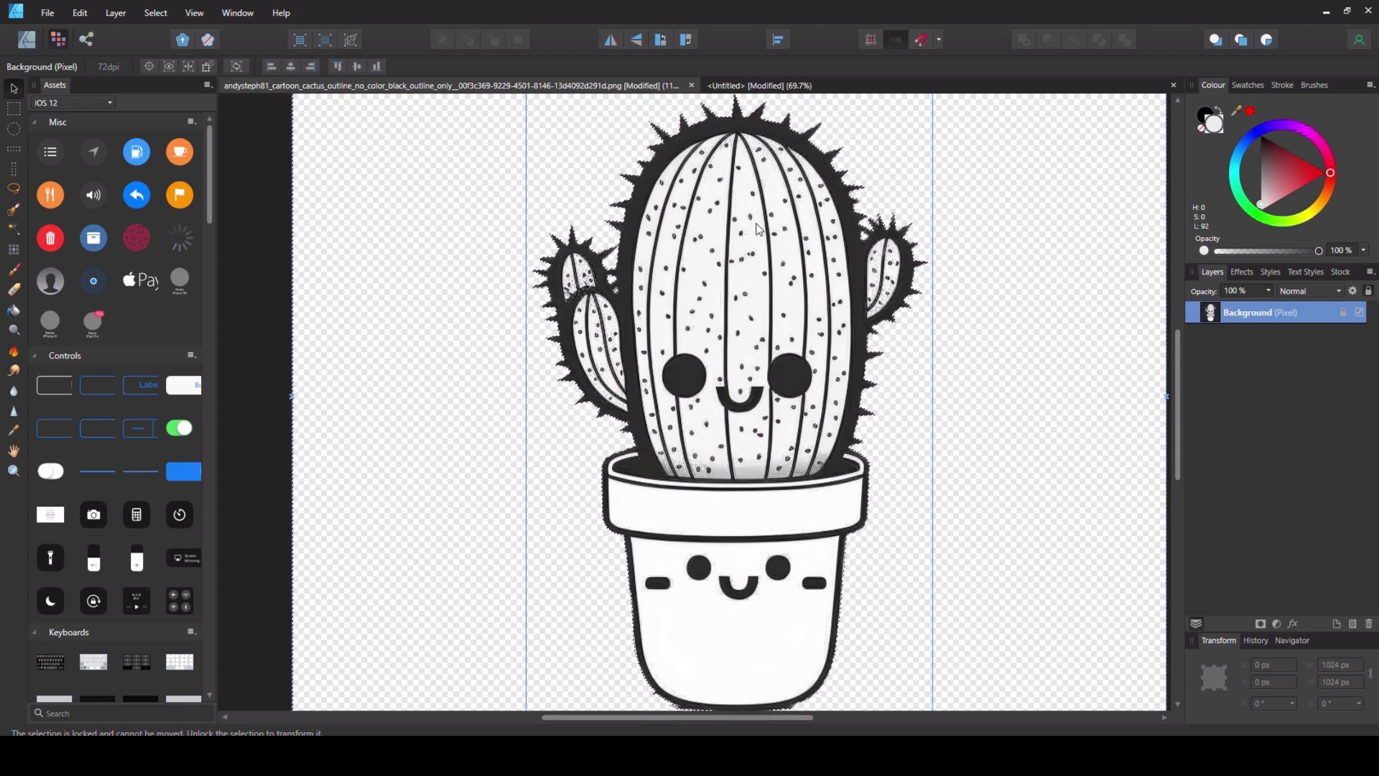
Clear the pixel selection and select the cactus image layer.
key(ctrl+d)
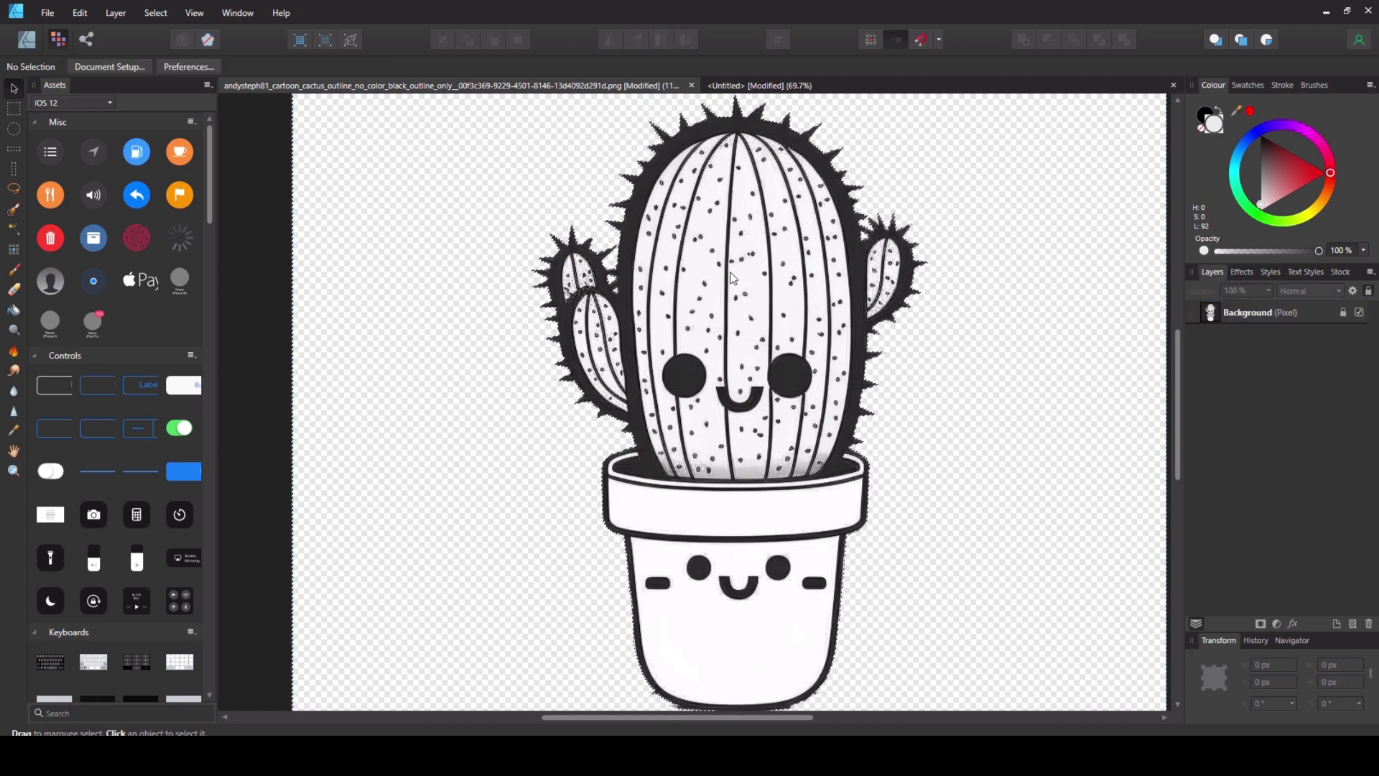
click(151, 15)
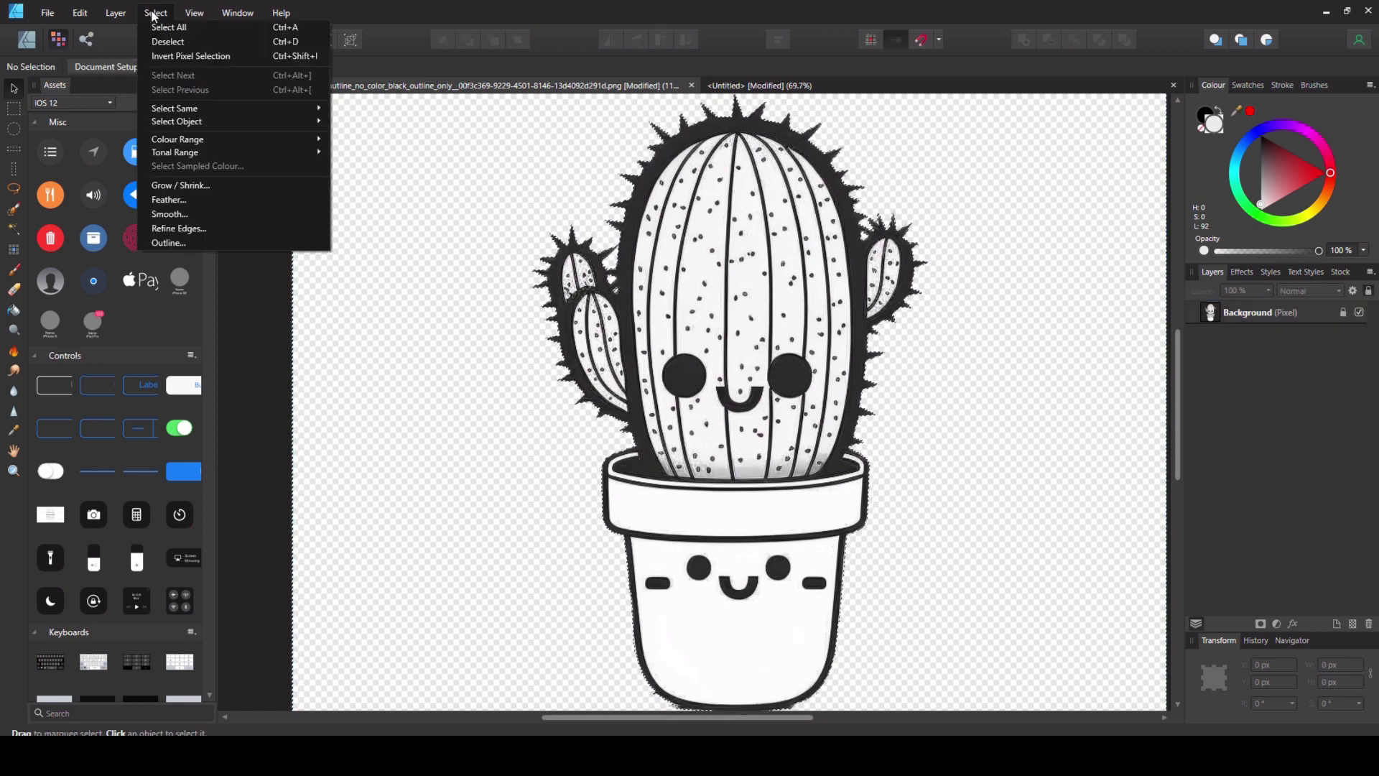
click(161, 40)
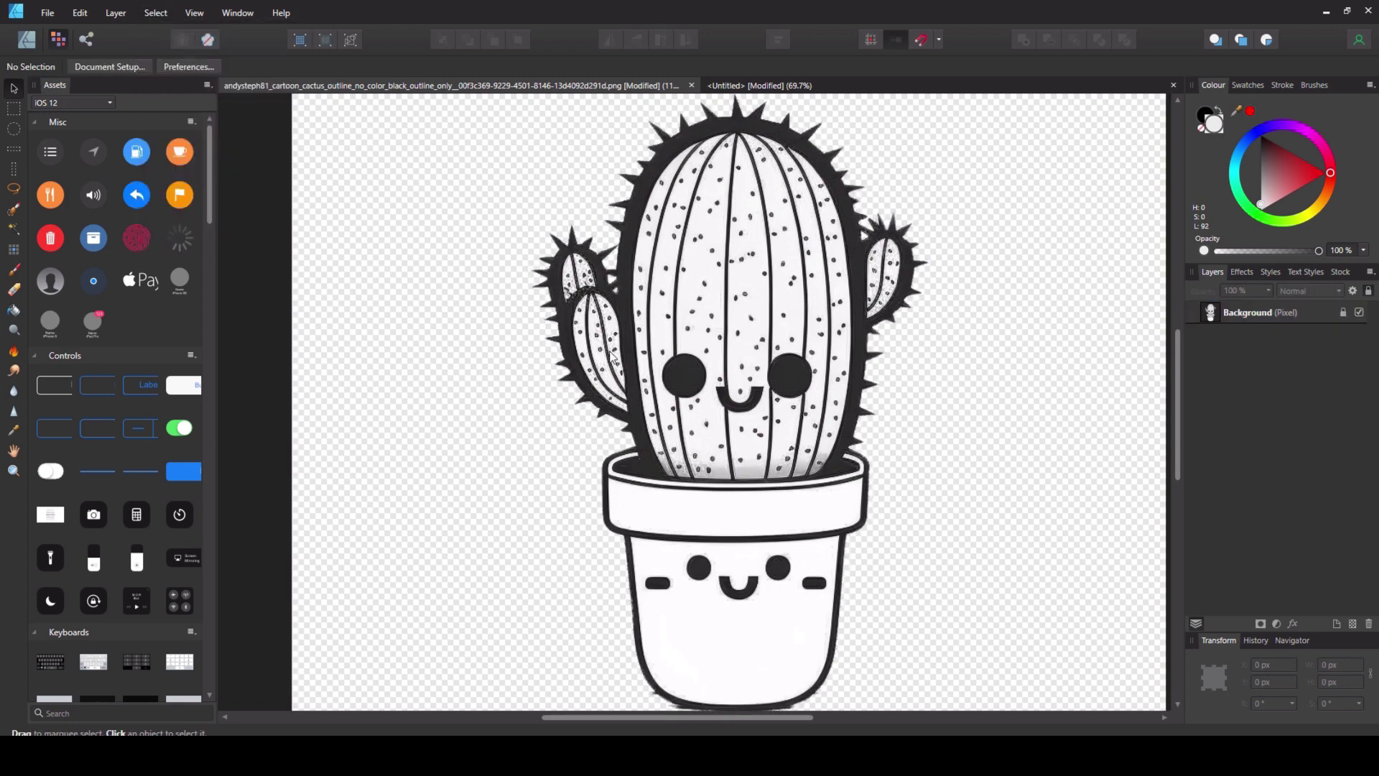
click(613, 357)
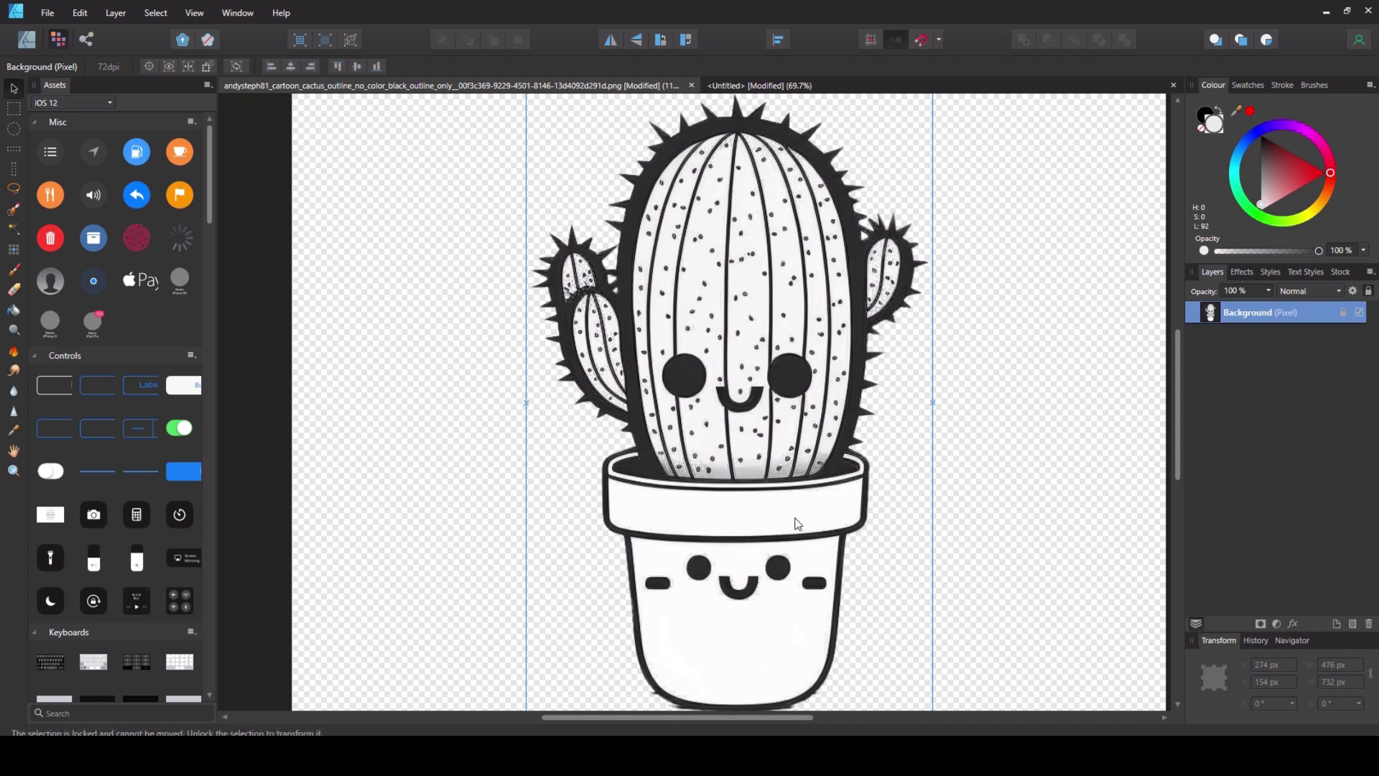
Paste the cactus line art onto the Untitled page, nudge it into place, then close the first cactus image.
click(814, 85)
key(ctrl+v)
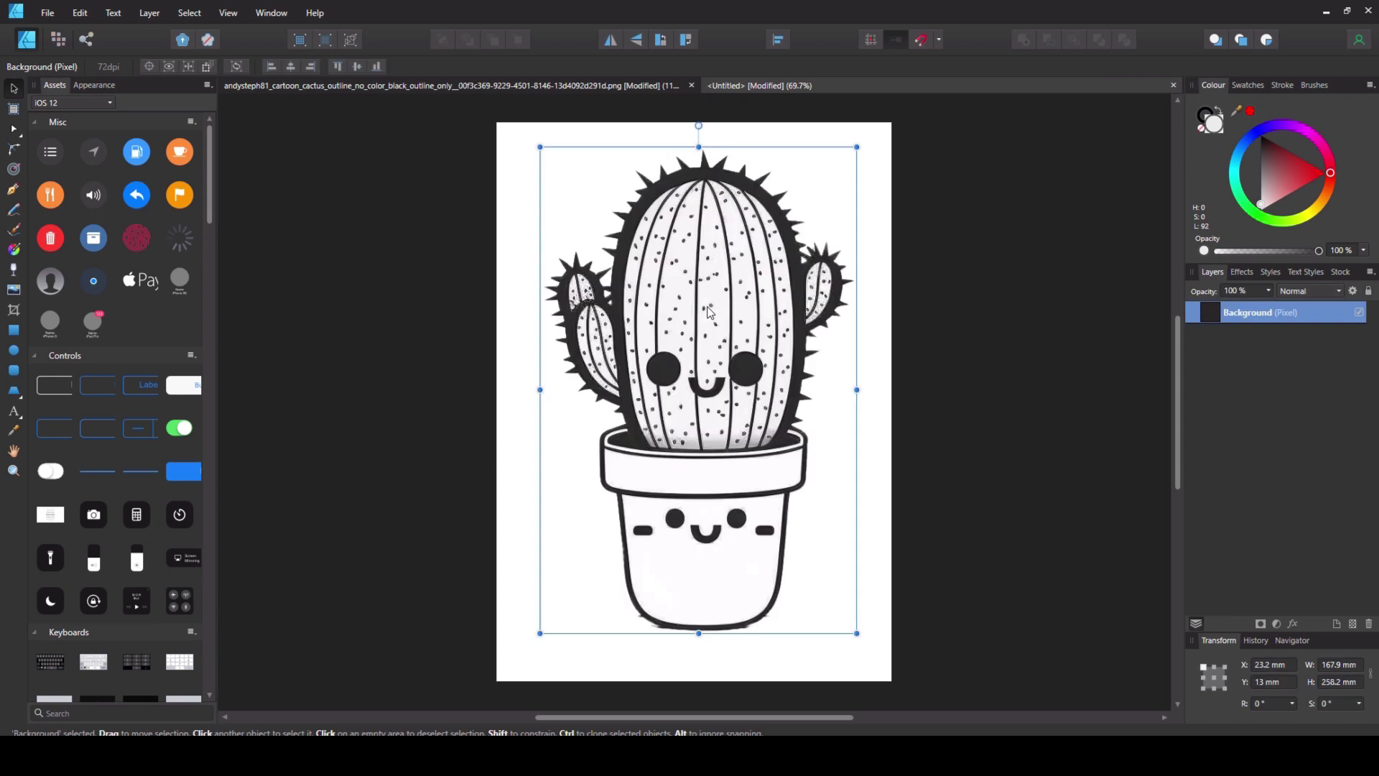
mouse_move(739, 456)
mouse_down()
mouse_move(736, 474)
mouse_move(734, 462)
mouse_up()
click(963, 473)
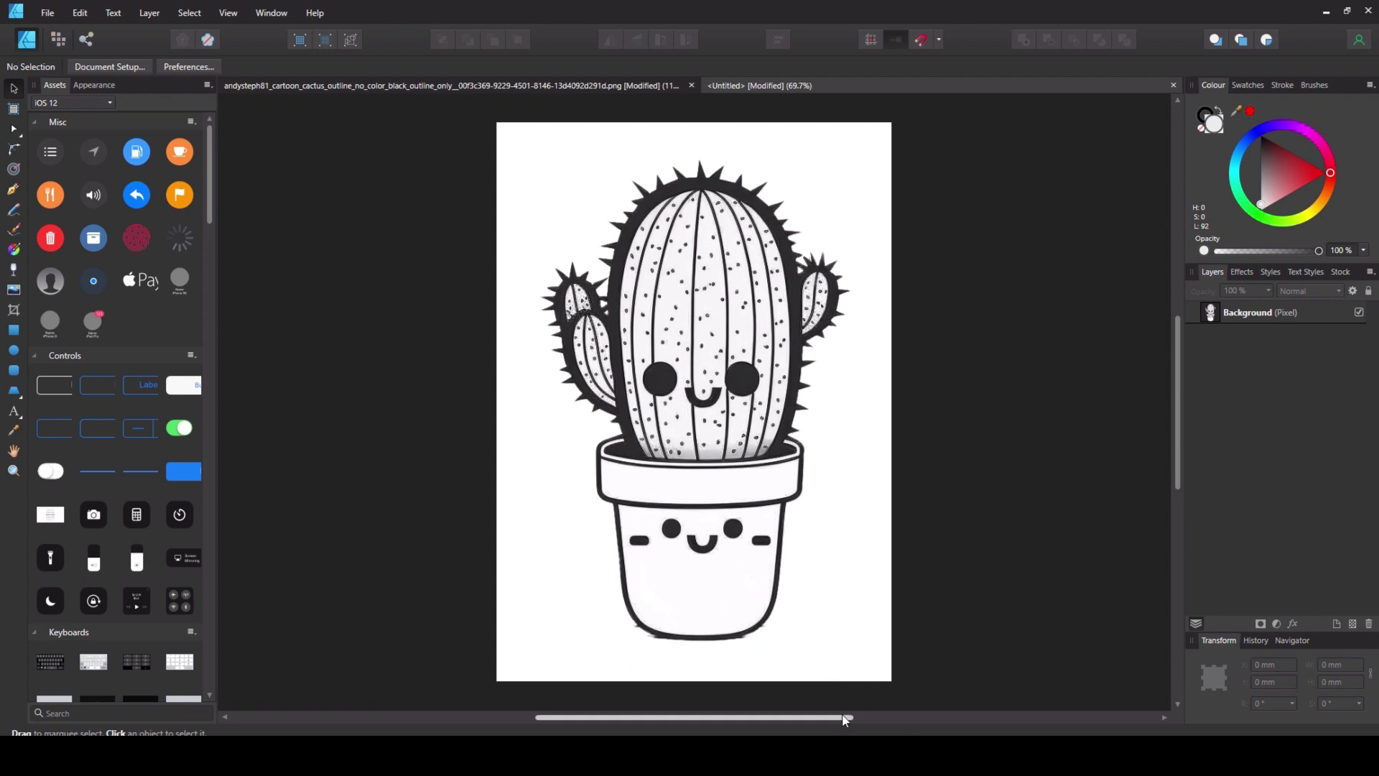
scroll(772, 639, down, 1)
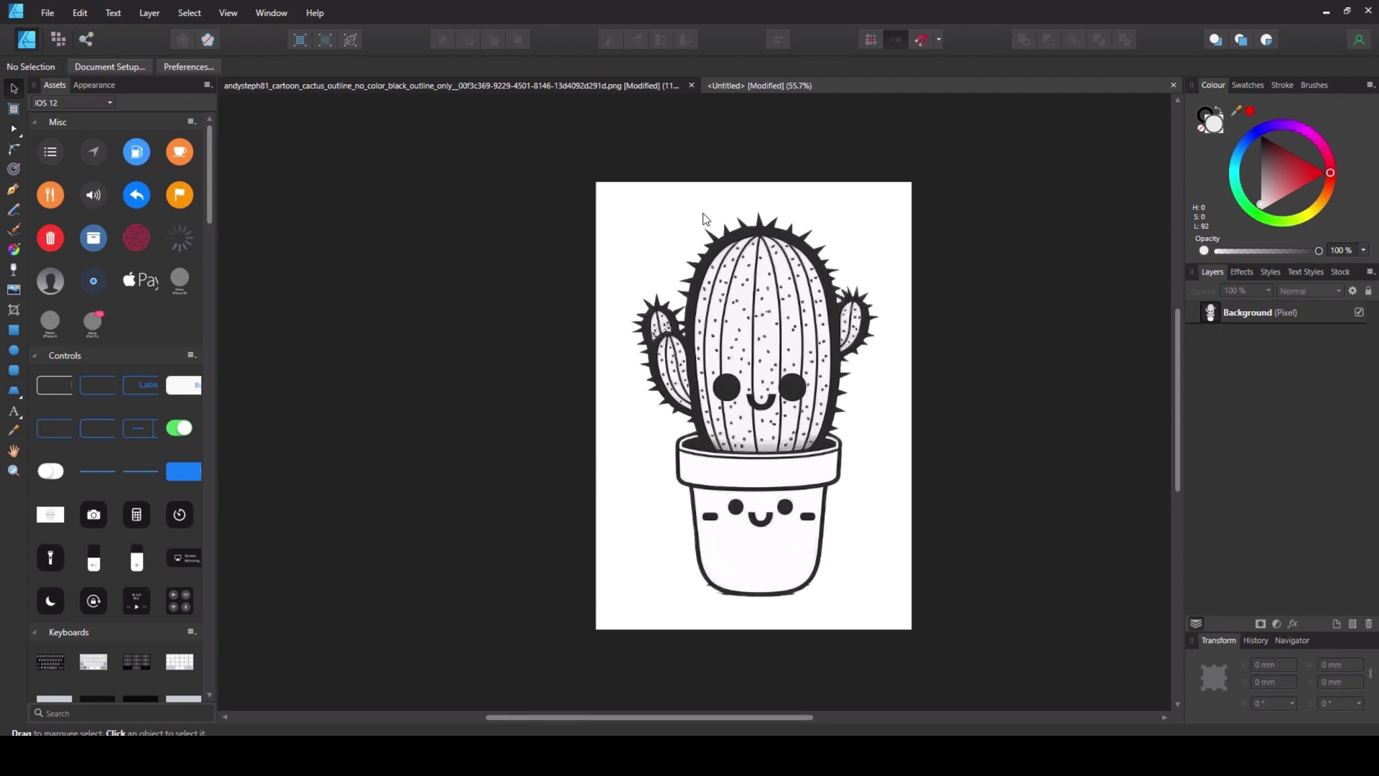
click(690, 85)
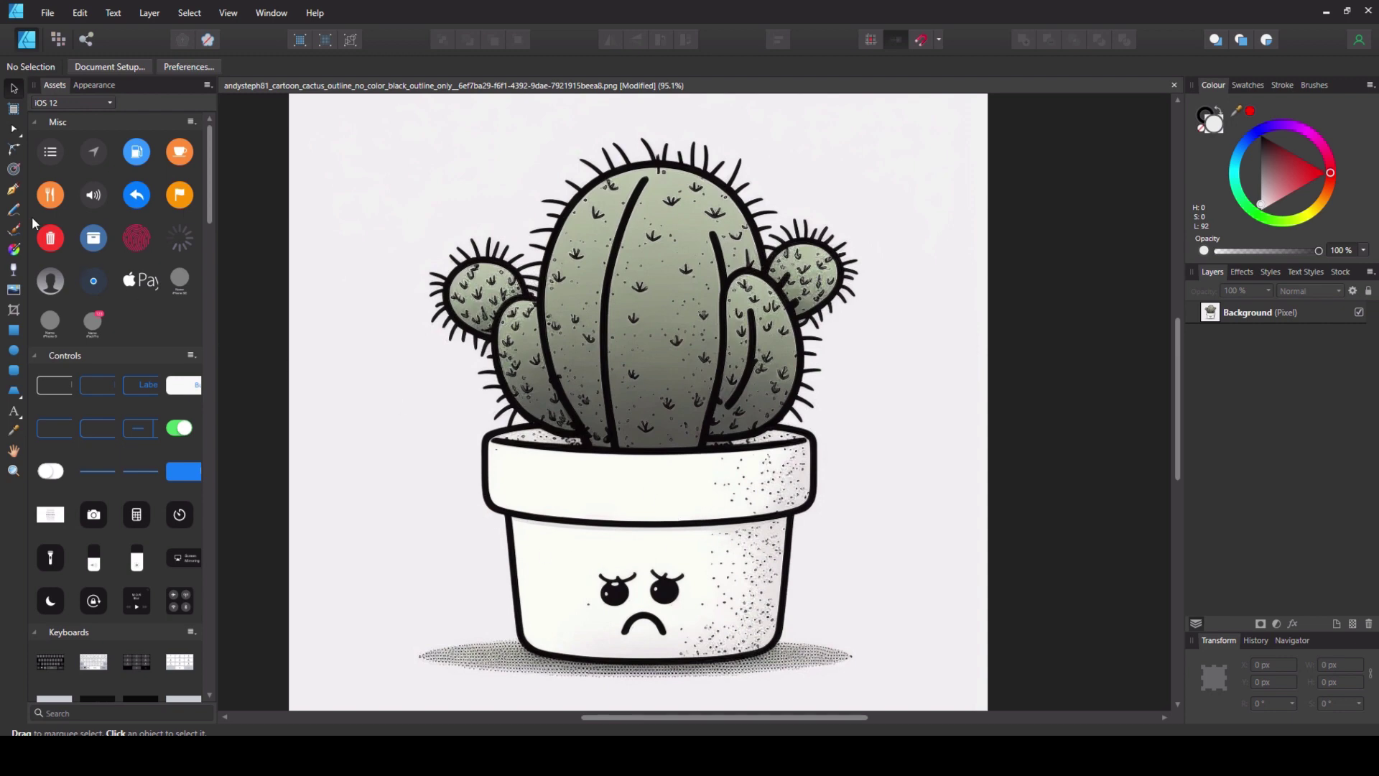
Switch to the Pixel Persona and choose the Selection Brush, set to 20 px.
click(60, 38)
click(14, 211)
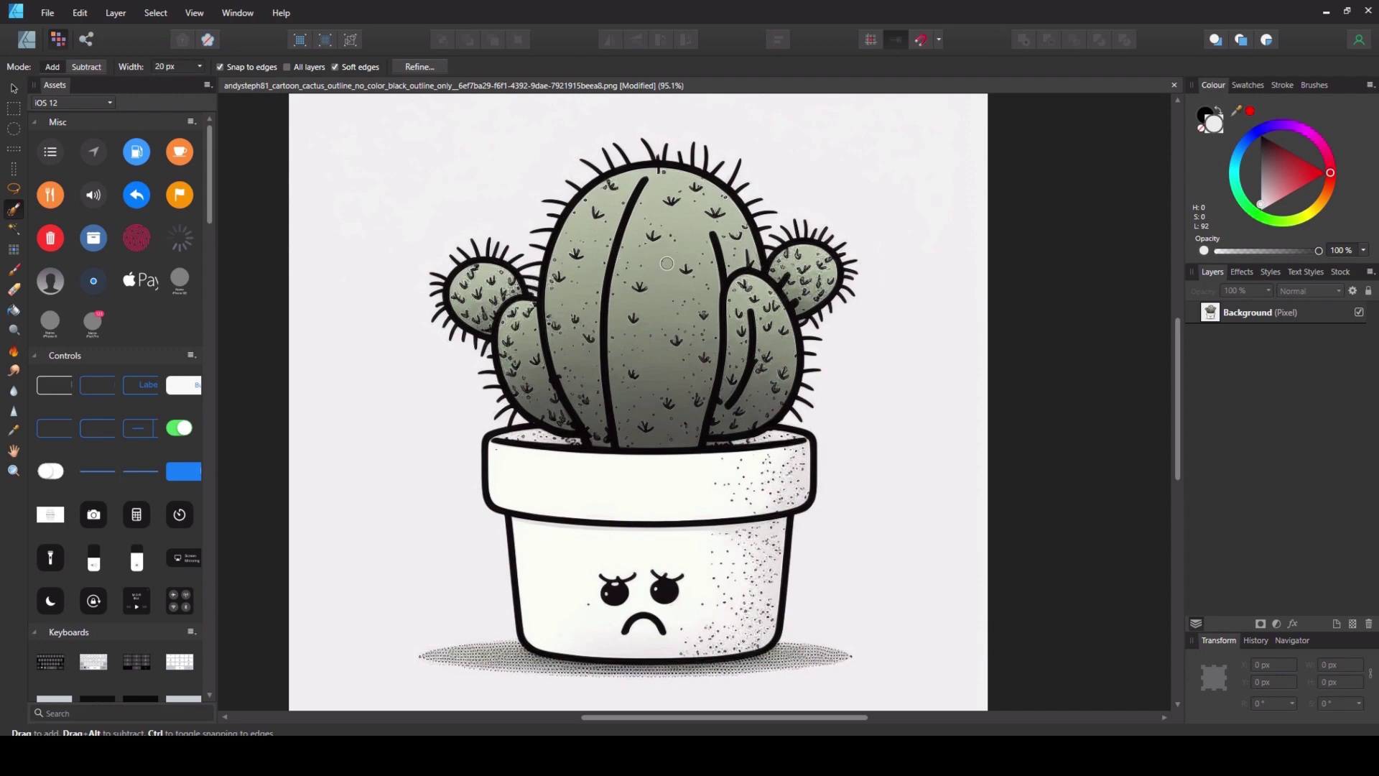
Widen the selection brush to 27.2 px and paint over the cactus body's middle and both side pads.
scroll(667, 263, up, 2)
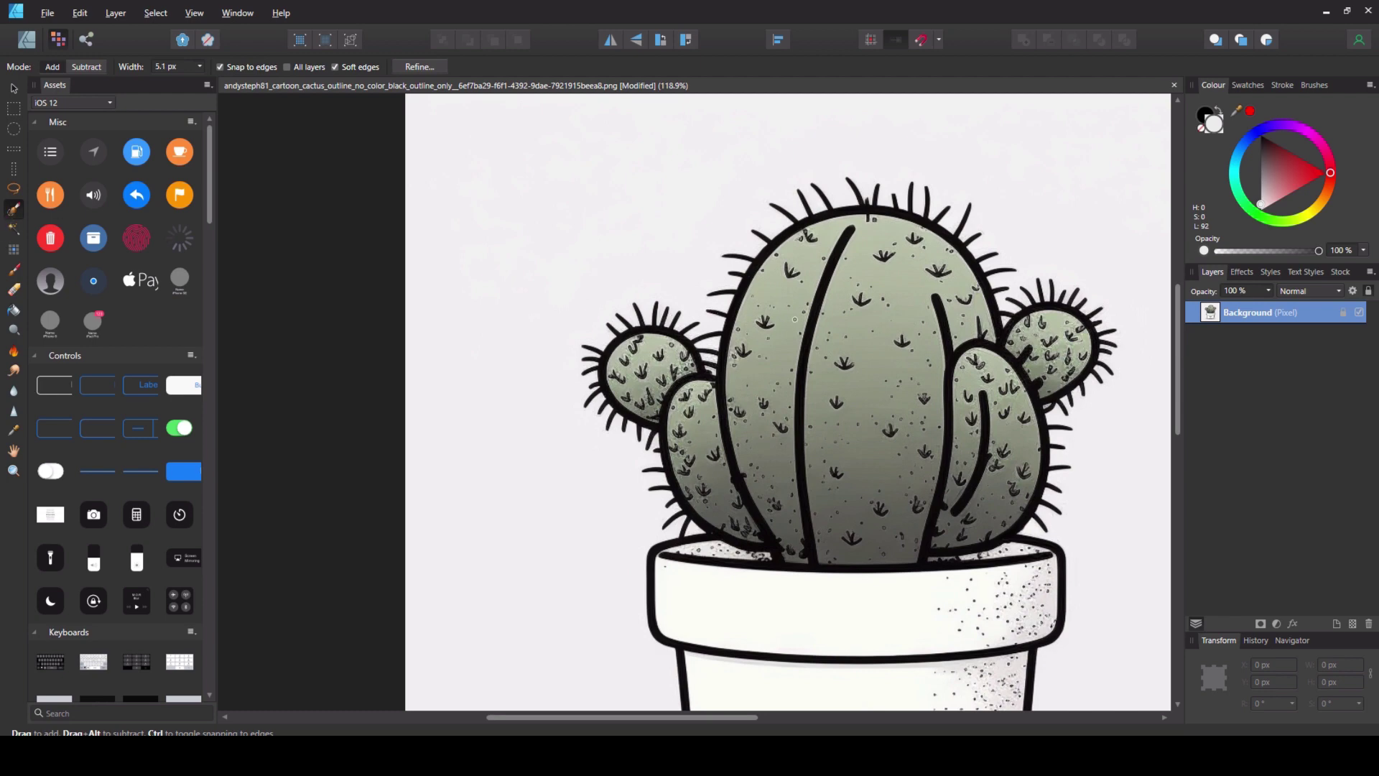
key(bracketright)
key(bracketright)
key(bracketright)
key(bracketright)
key(bracketright)
mouse_move(896, 303)
mouse_down()
mouse_move(872, 441)
mouse_move(960, 301)
mouse_up()
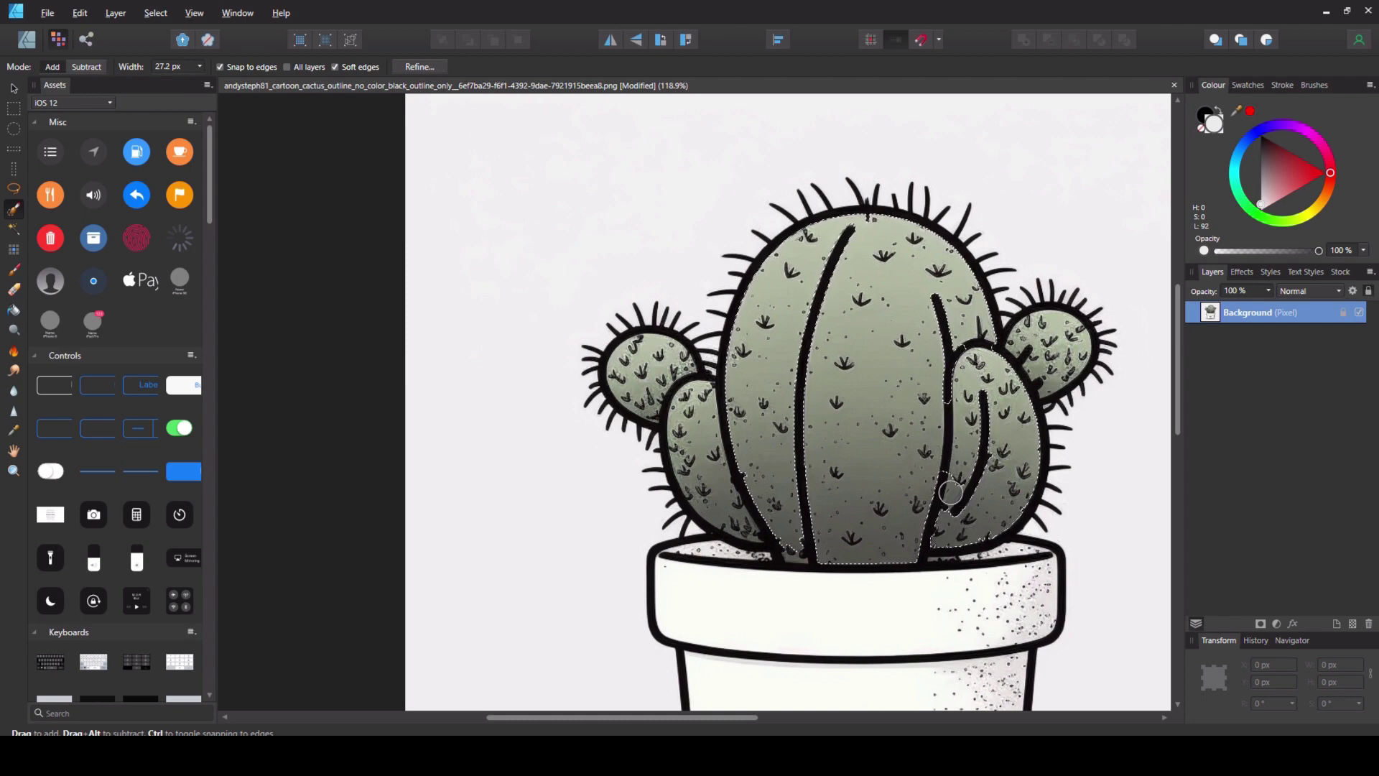
mouse_move(1046, 340)
mouse_down()
mouse_move(1081, 332)
mouse_move(1079, 352)
mouse_move(674, 382)
mouse_move(625, 374)
mouse_move(643, 344)
mouse_up()
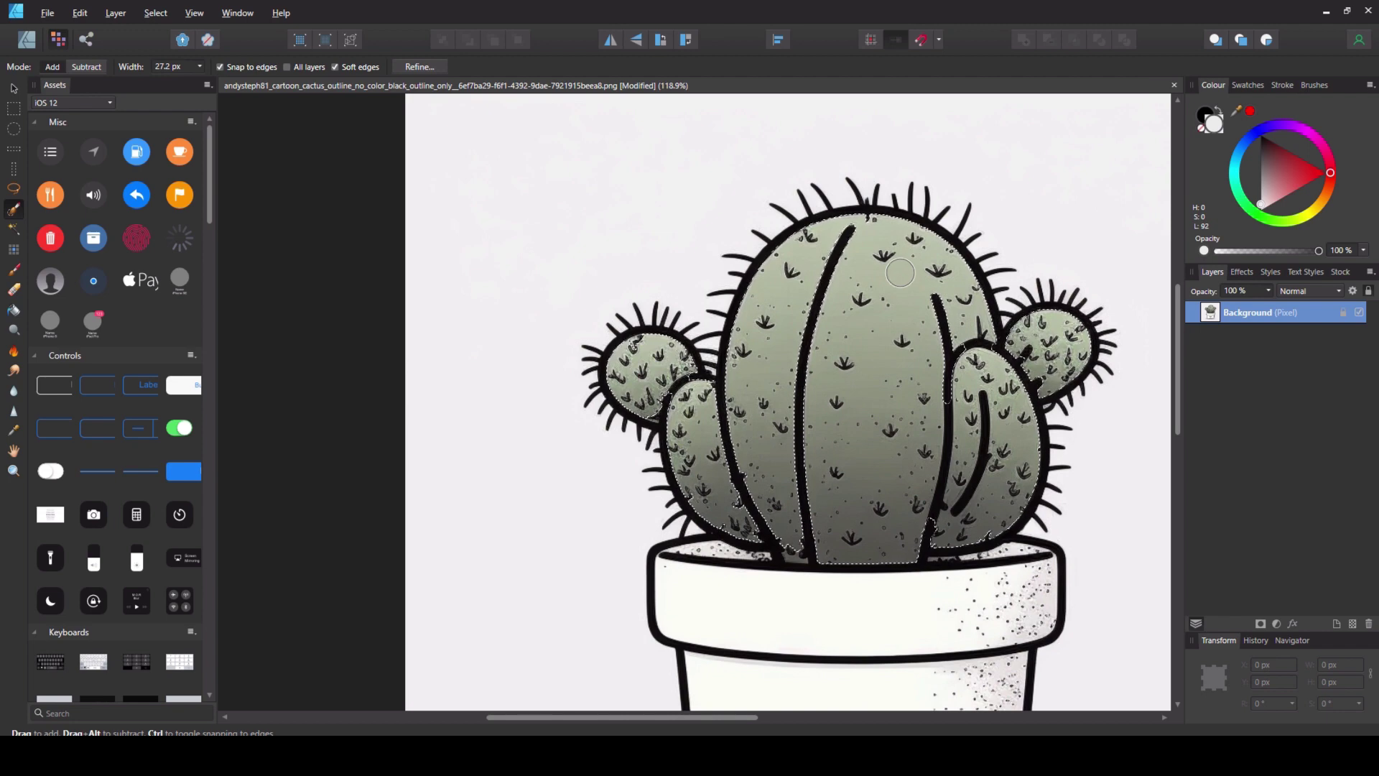
scroll(900, 272, up, 6)
Shrink the brush to 3.9 px, refine the selection around three spine tufts, then zoom to fit.
key(bracketleft)
key(bracketleft)
key(bracketleft)
key(bracketleft)
key(bracketleft)
key(bracketleft)
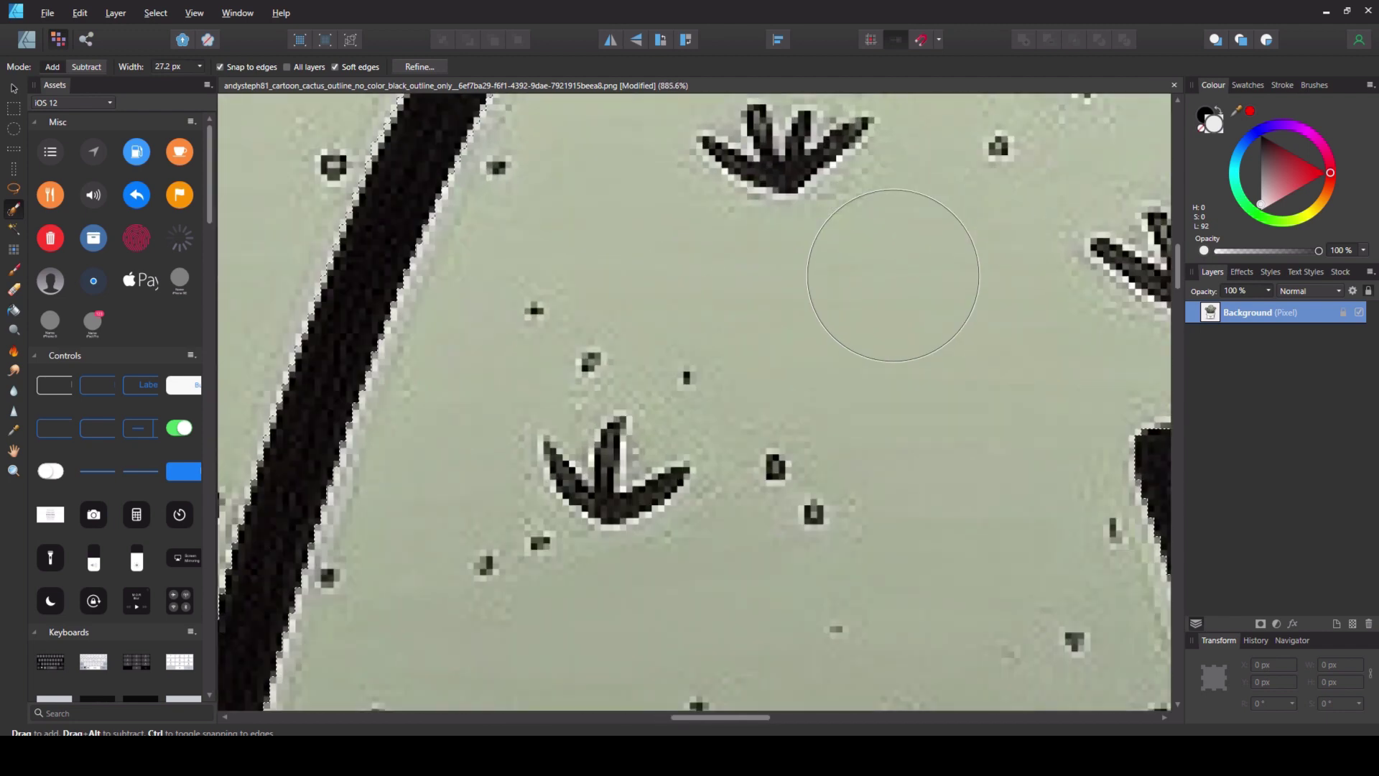
key(bracketleft)
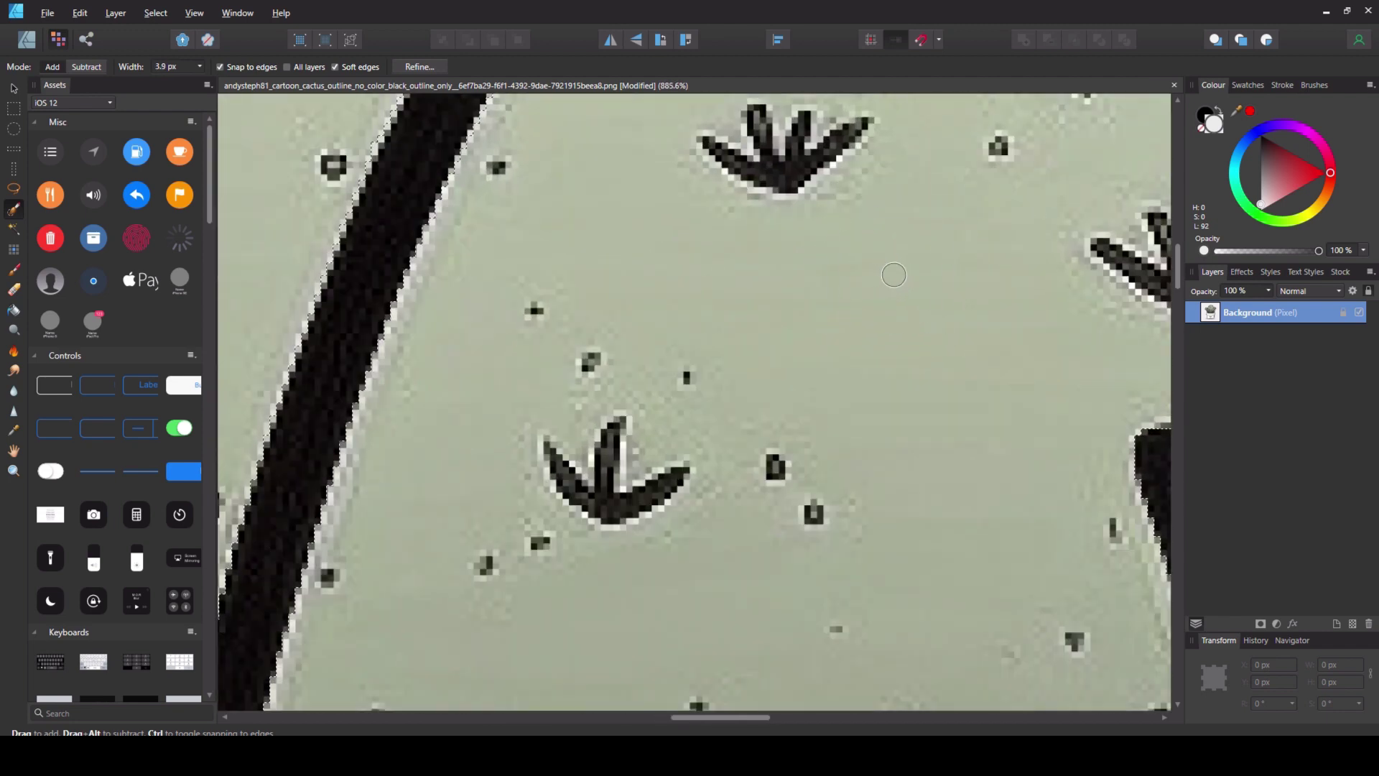
drag(786, 196, 754, 118)
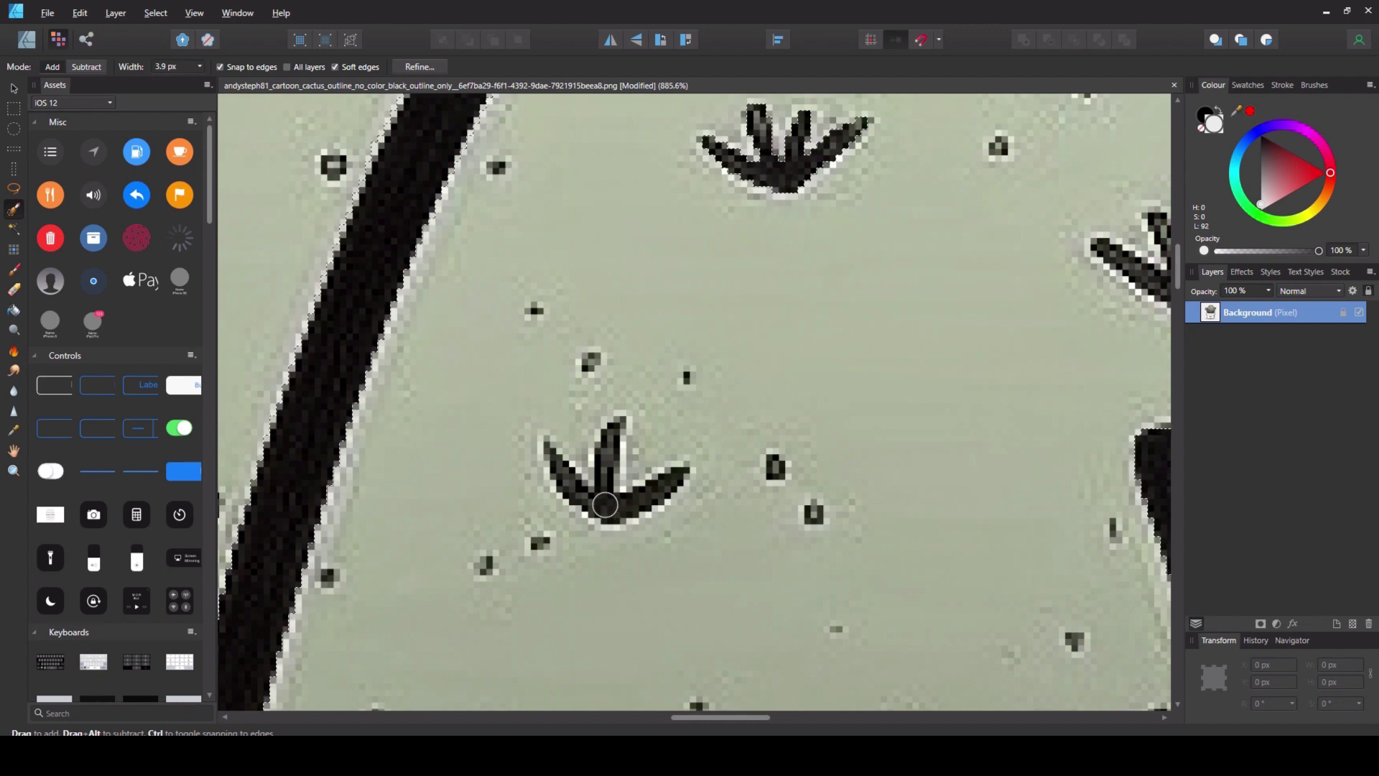
drag(615, 507, 606, 447)
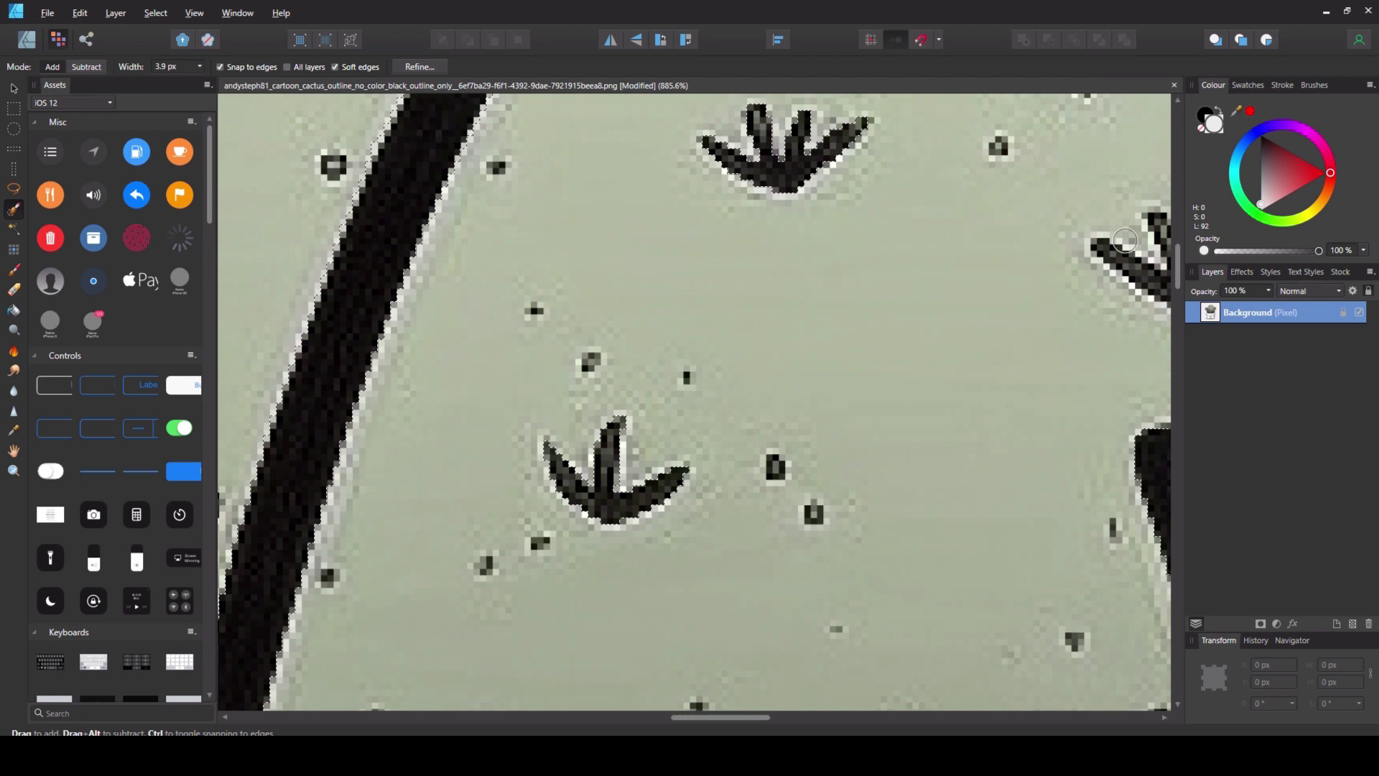
scroll(939, 402, down, 5)
scroll(939, 402, down, 2)
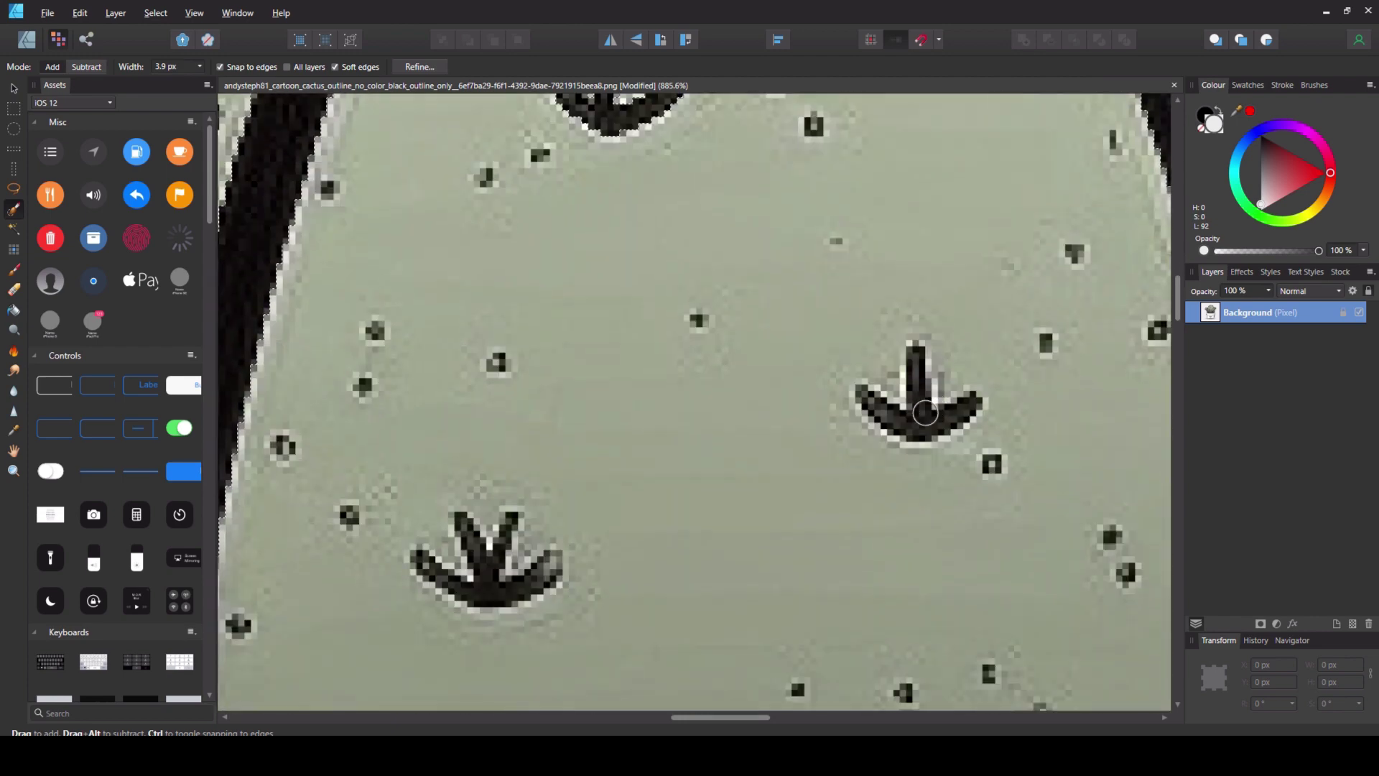
mouse_move(511, 597)
mouse_down()
mouse_move(435, 580)
mouse_move(482, 576)
mouse_move(505, 532)
mouse_move(493, 551)
mouse_move(459, 519)
mouse_up()
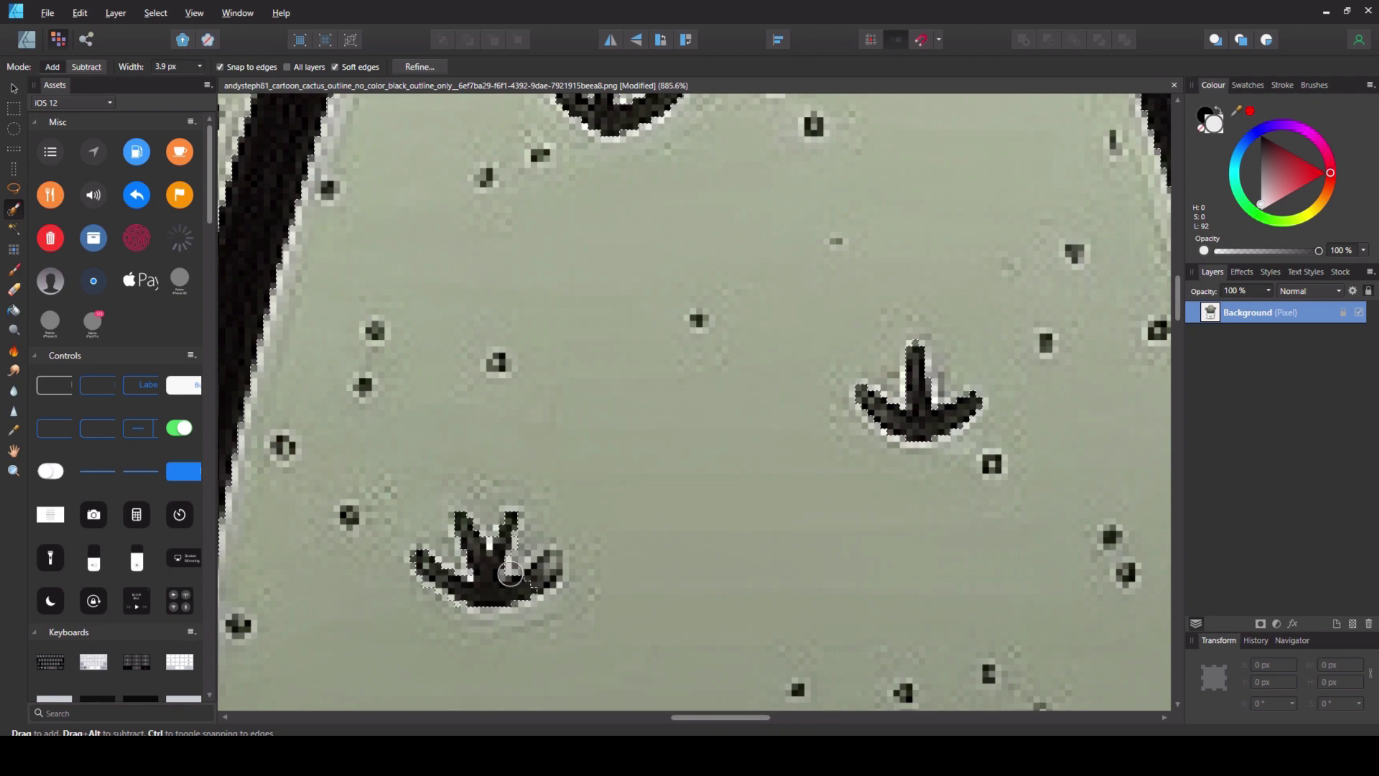
scroll(790, 472, down, 10)
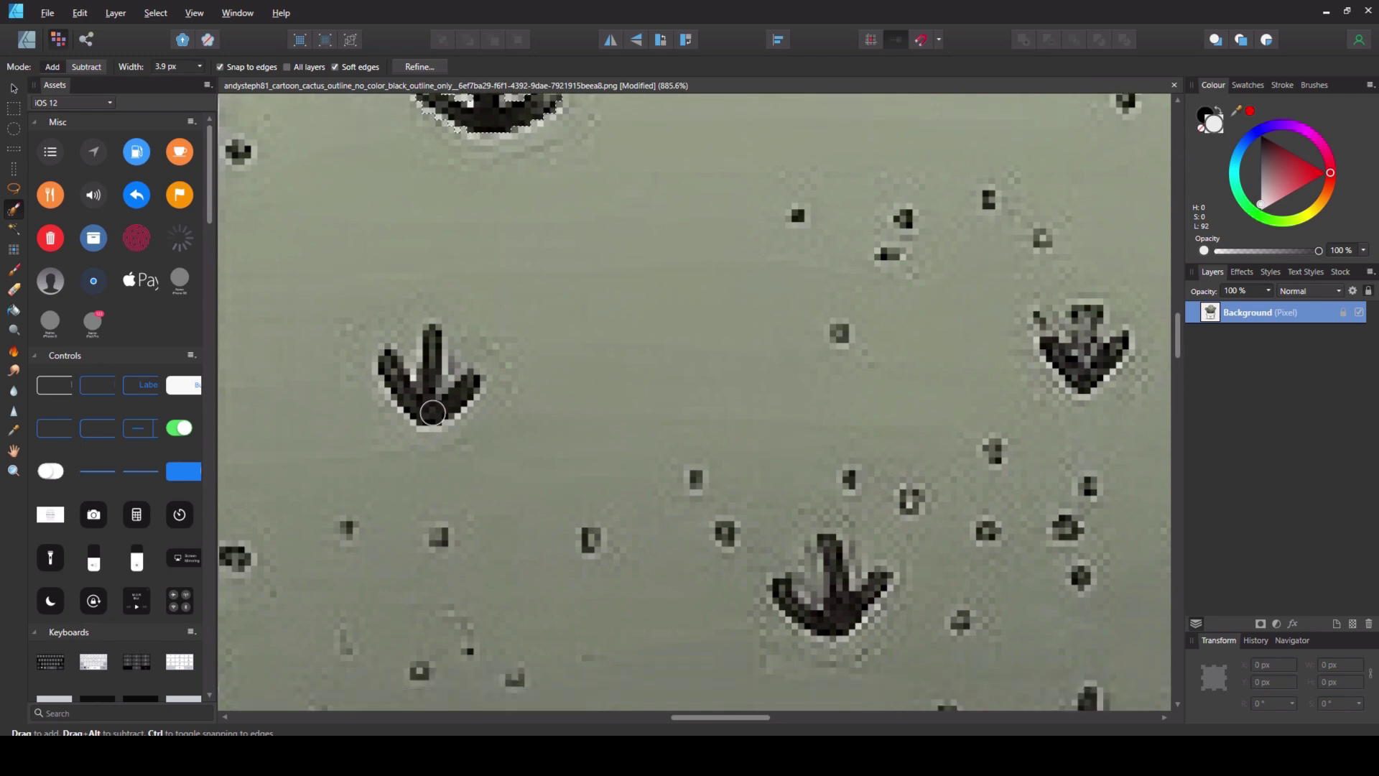
key(ctrl+0)
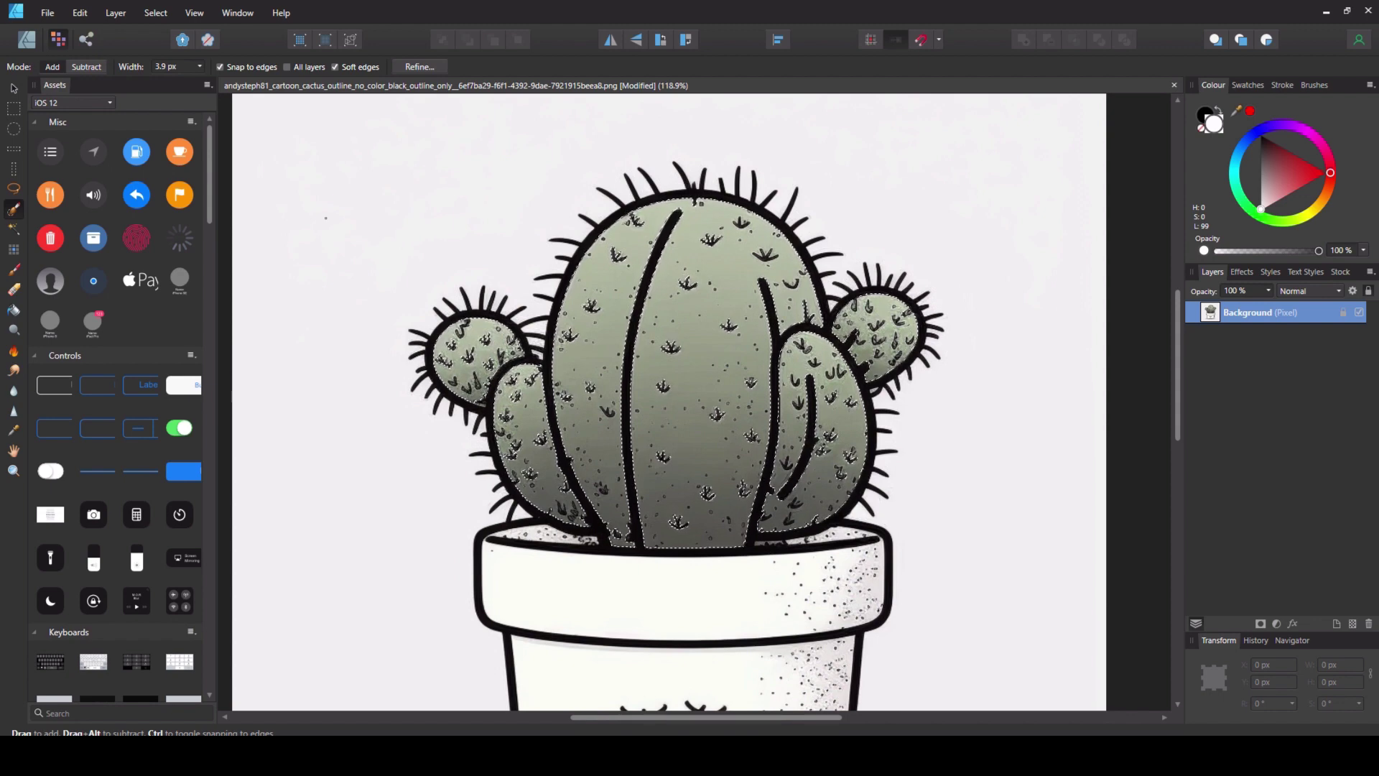
Delete the selected green fill from the cactus, deselect, and return to the Untitled portrait page.
click(14, 89)
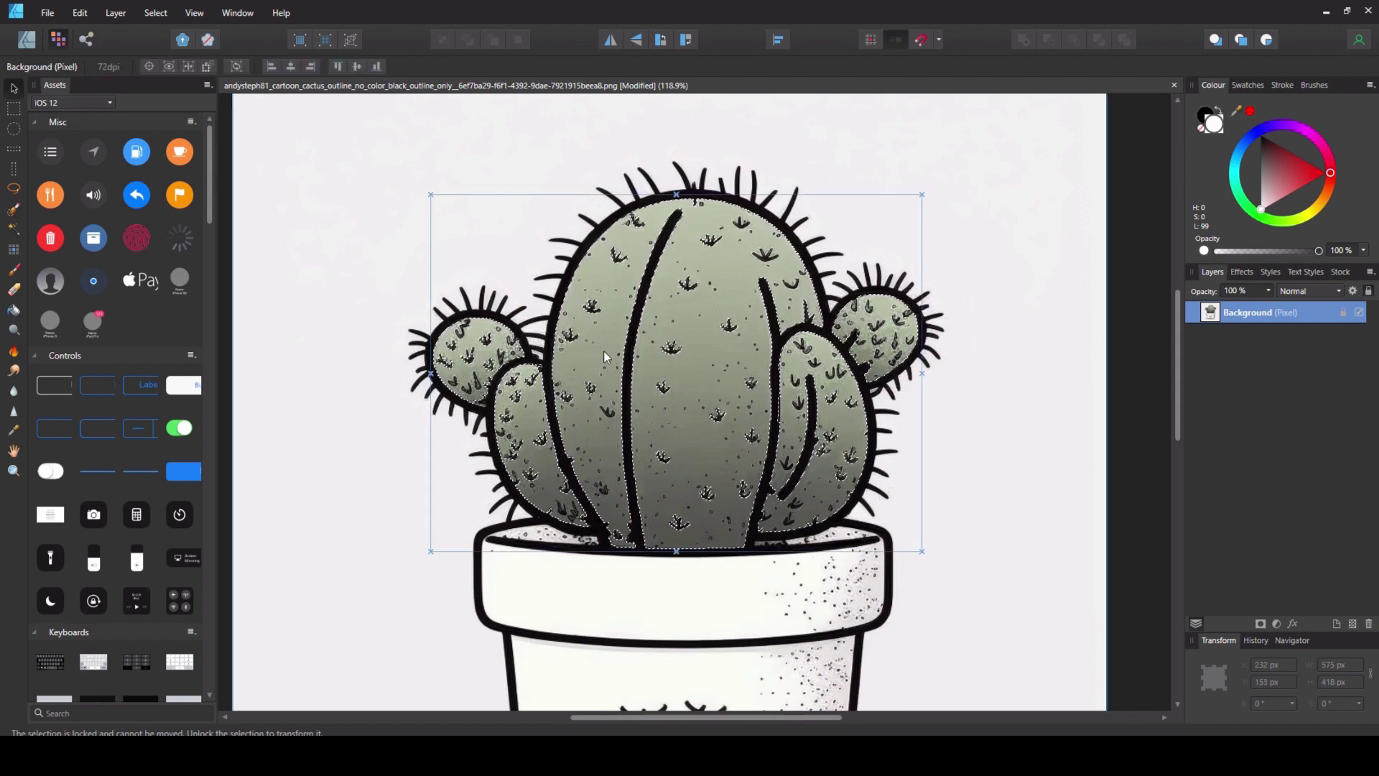
key(Delete)
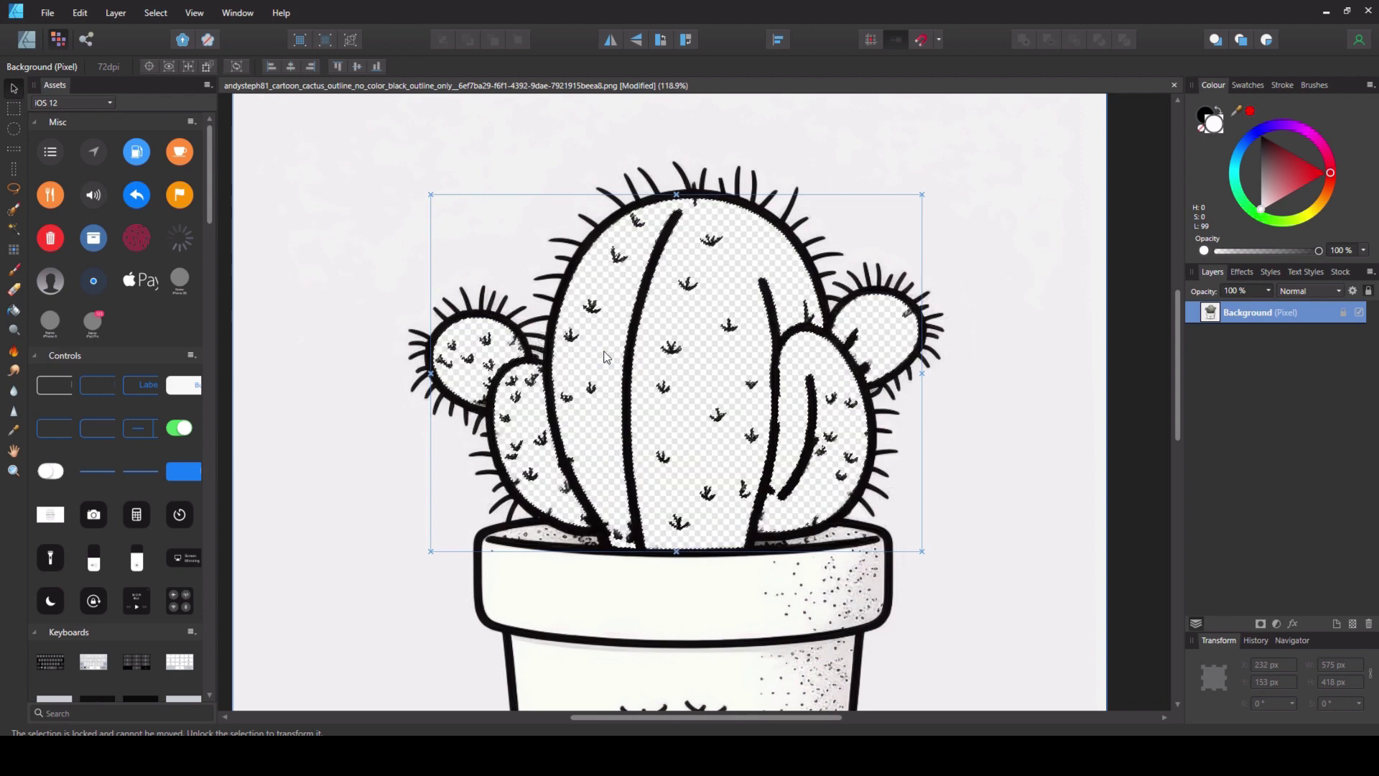
scroll(606, 357, up, 10)
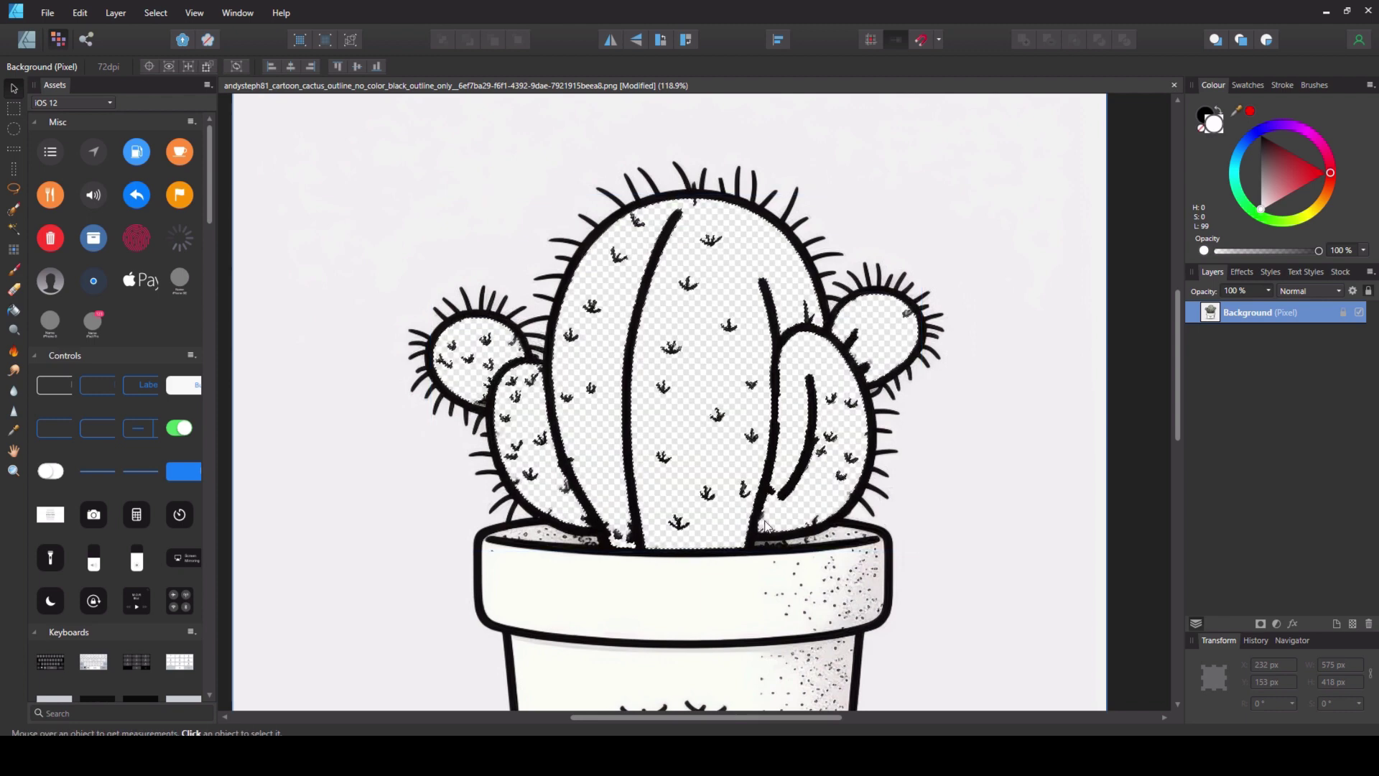
scroll(728, 468, down, 11)
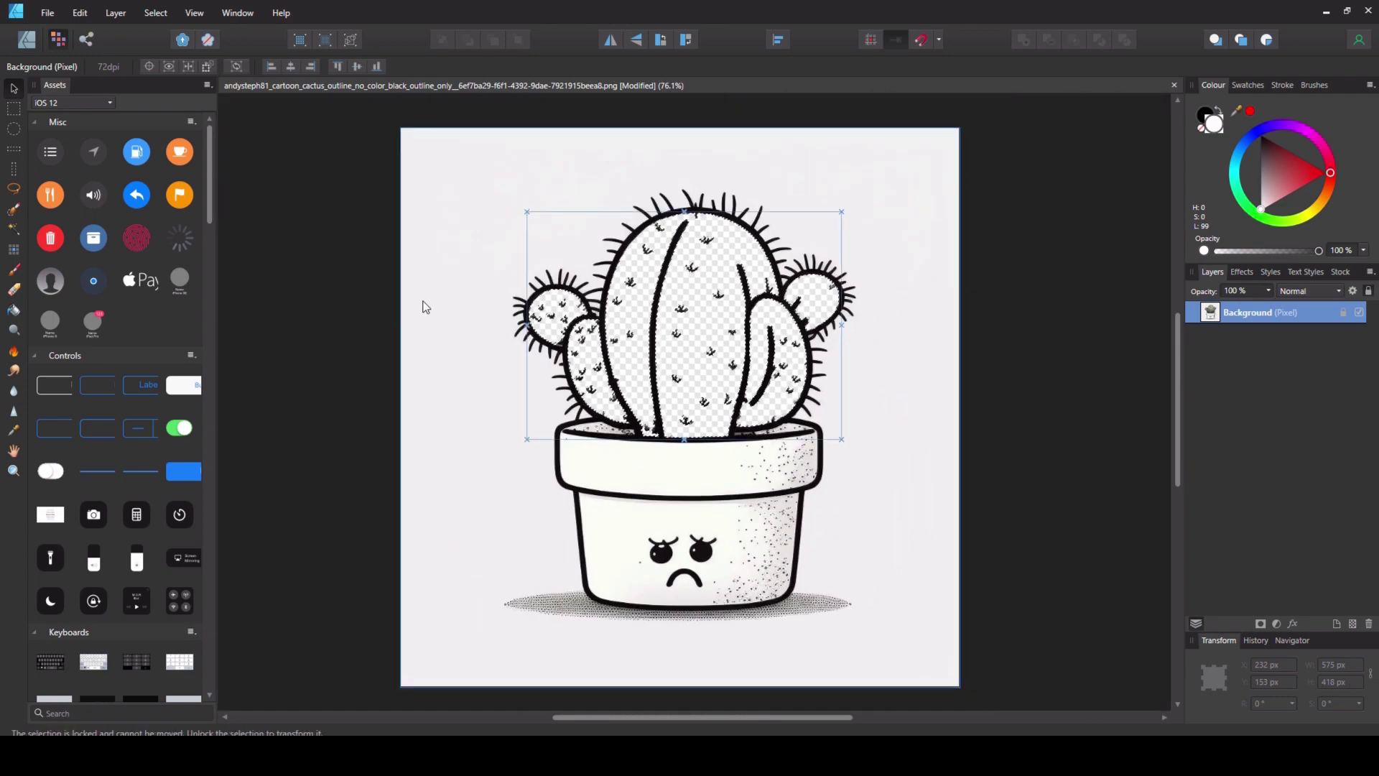
key(ctrl+d)
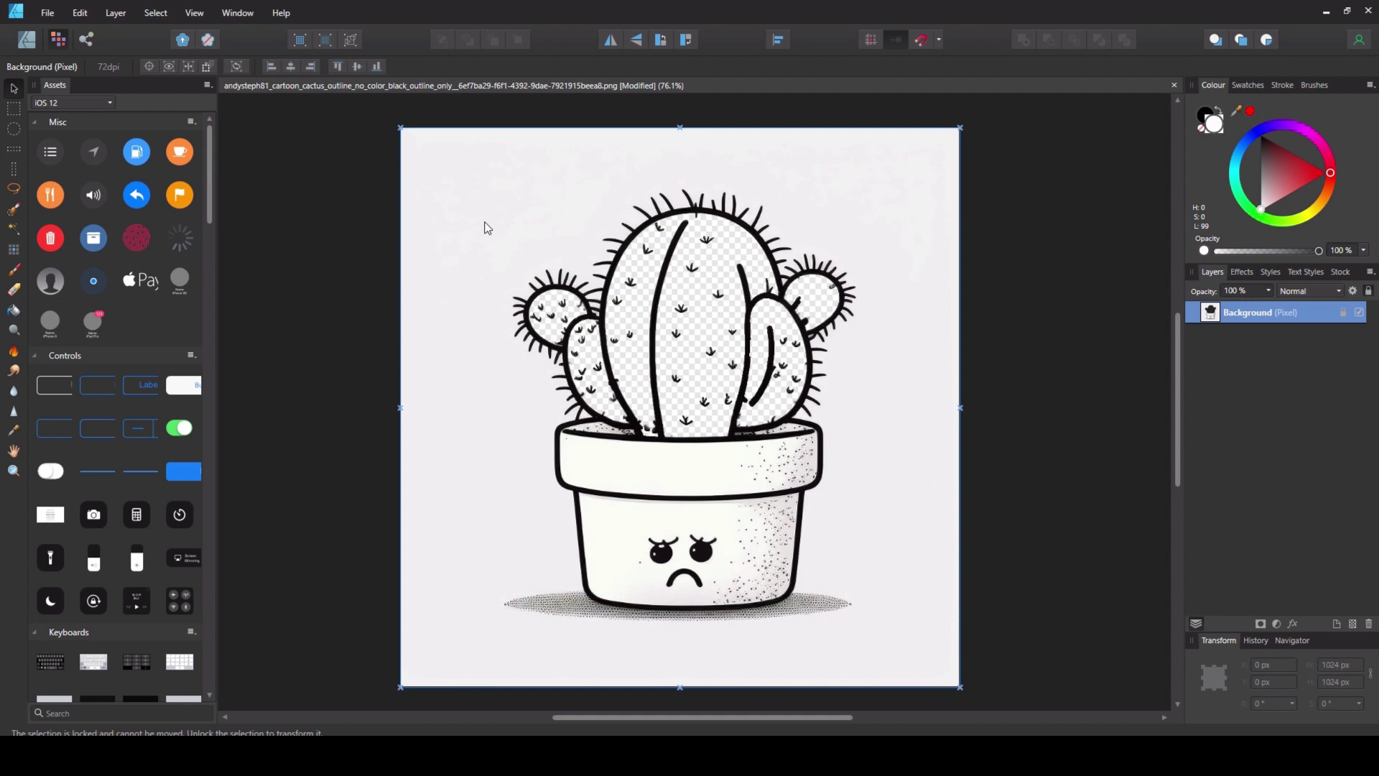
key(ctrl+alt+shift+n)
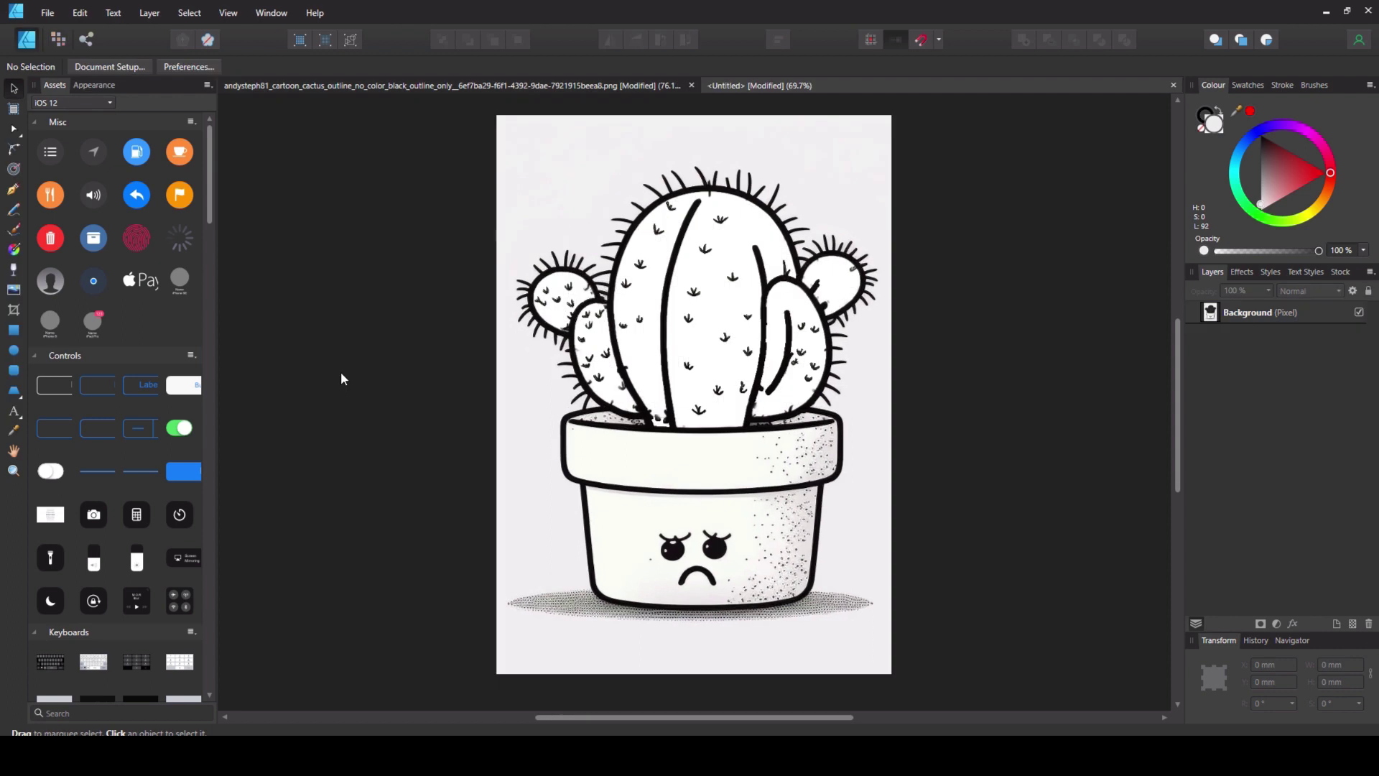